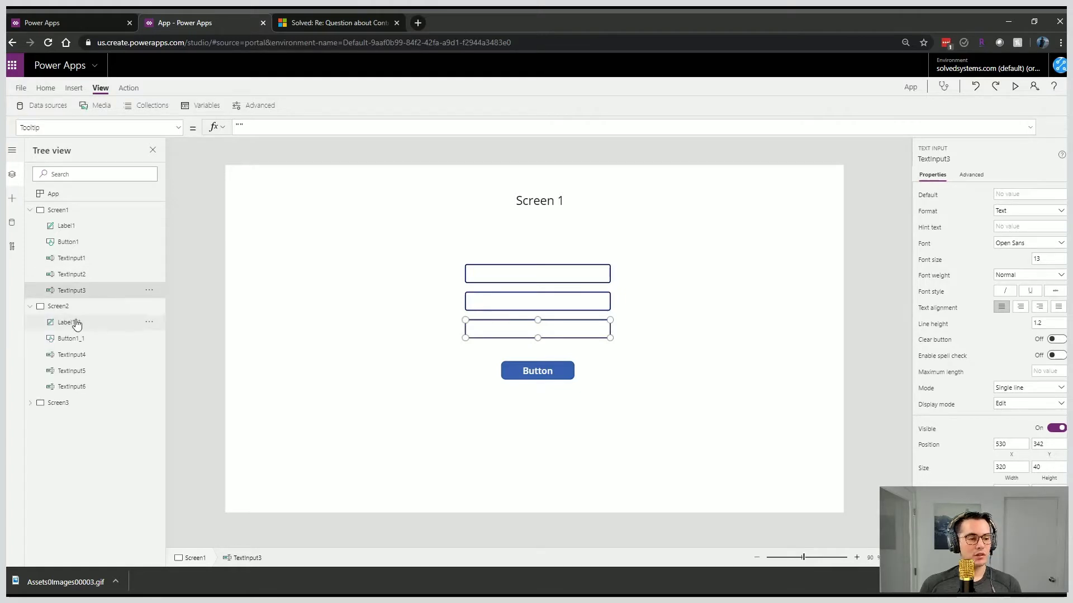
Review the label, button and text inputs on Screen2, then expand Screen3 to show its controls
click(75, 323)
click(76, 338)
click(78, 354)
click(78, 371)
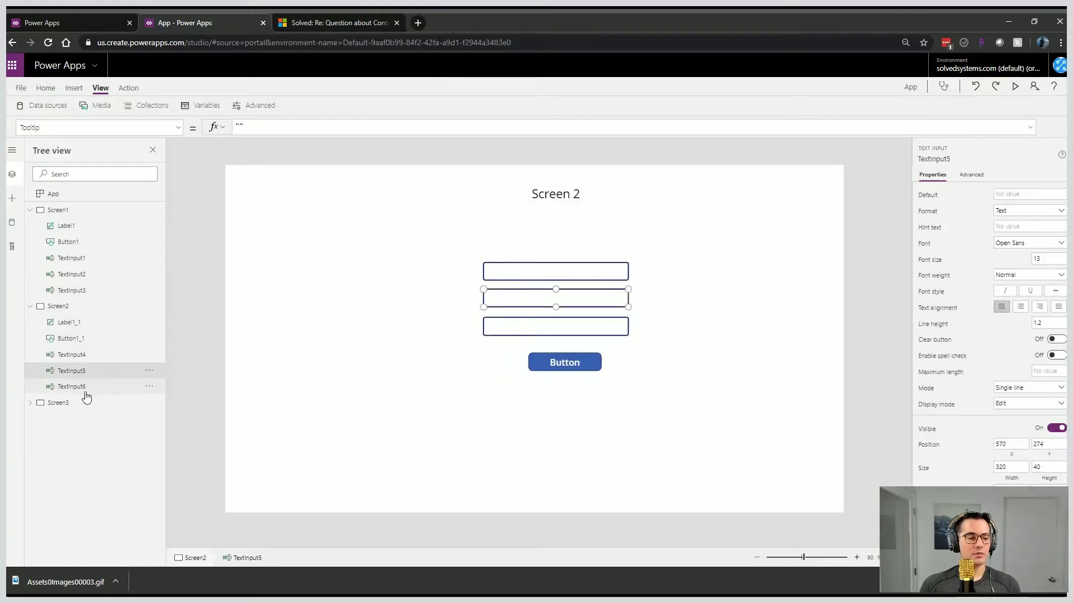
click(73, 387)
click(31, 403)
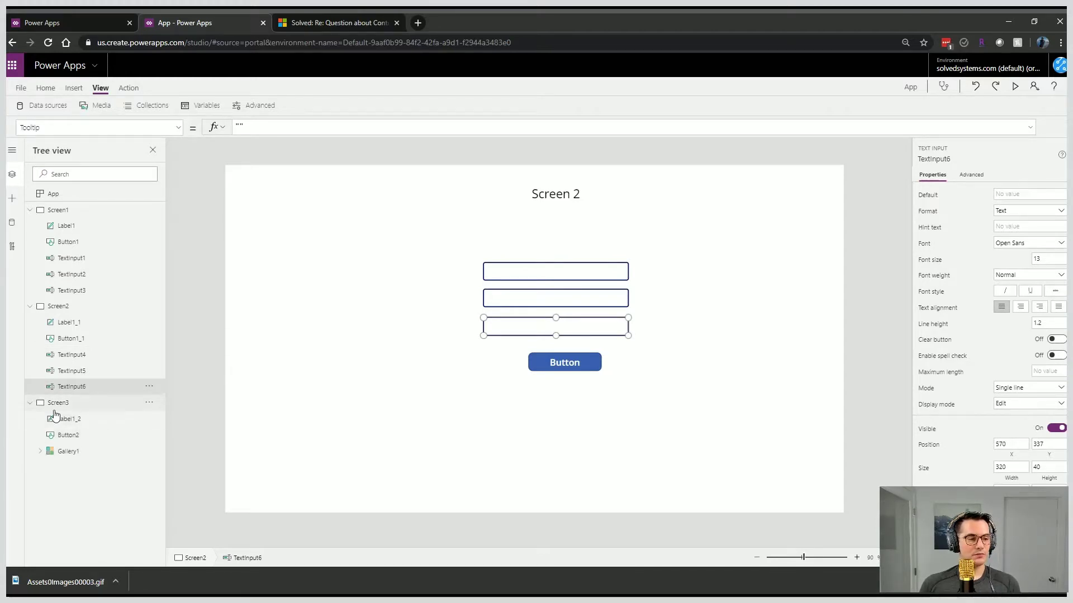
Collapse all three screens in the tree and review the app's global variables
click(30, 402)
click(31, 306)
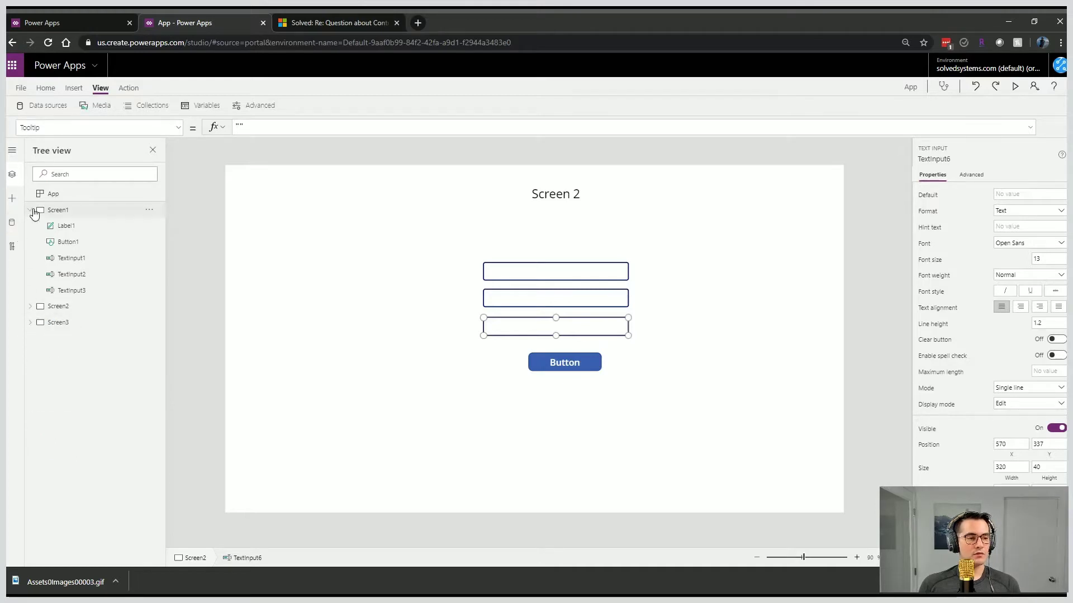
click(31, 210)
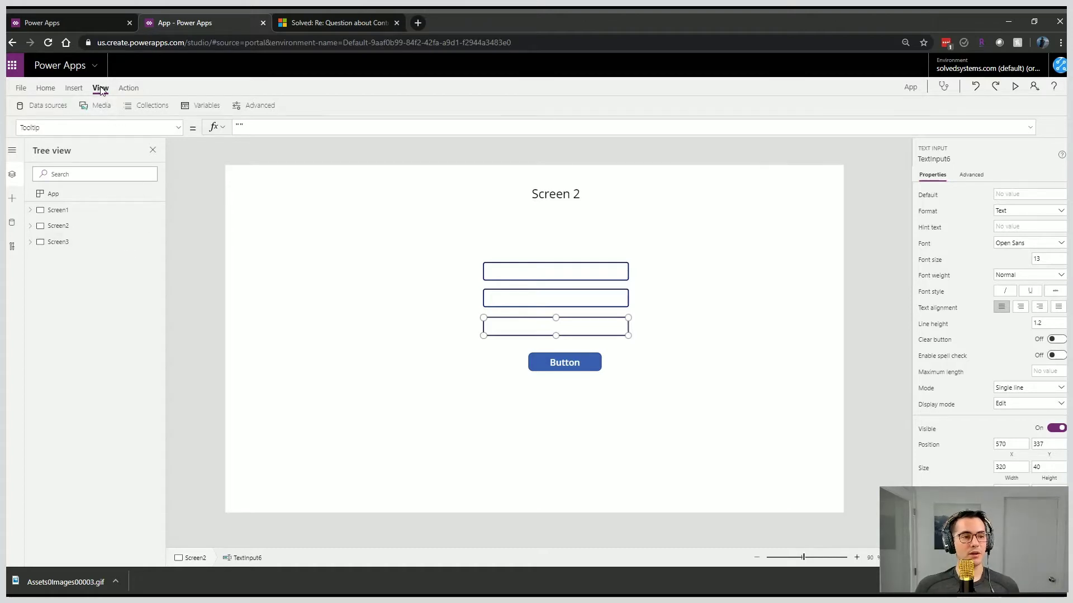
click(205, 111)
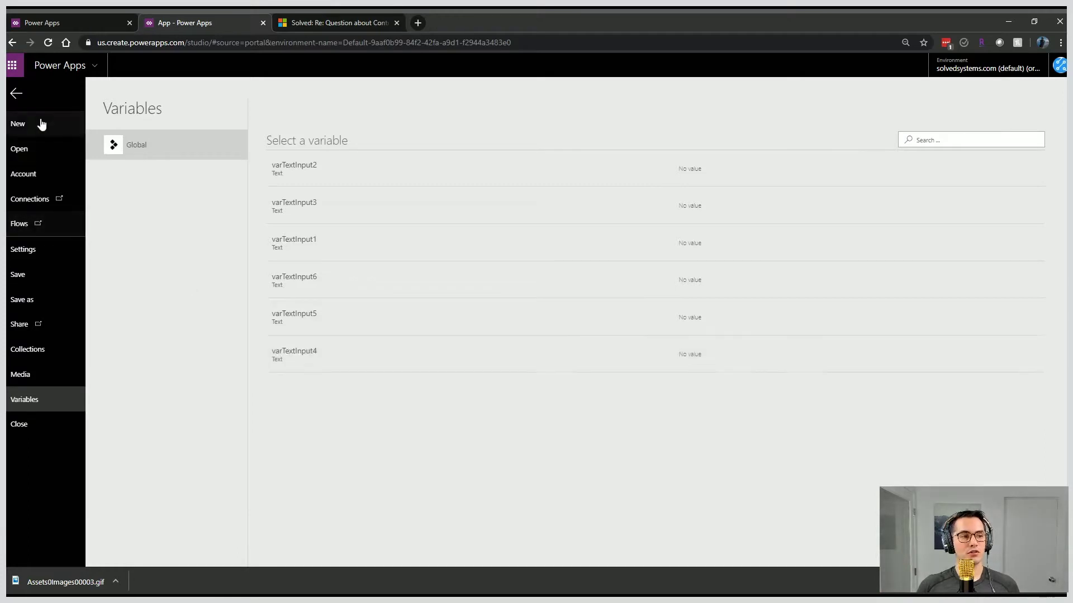
click(17, 93)
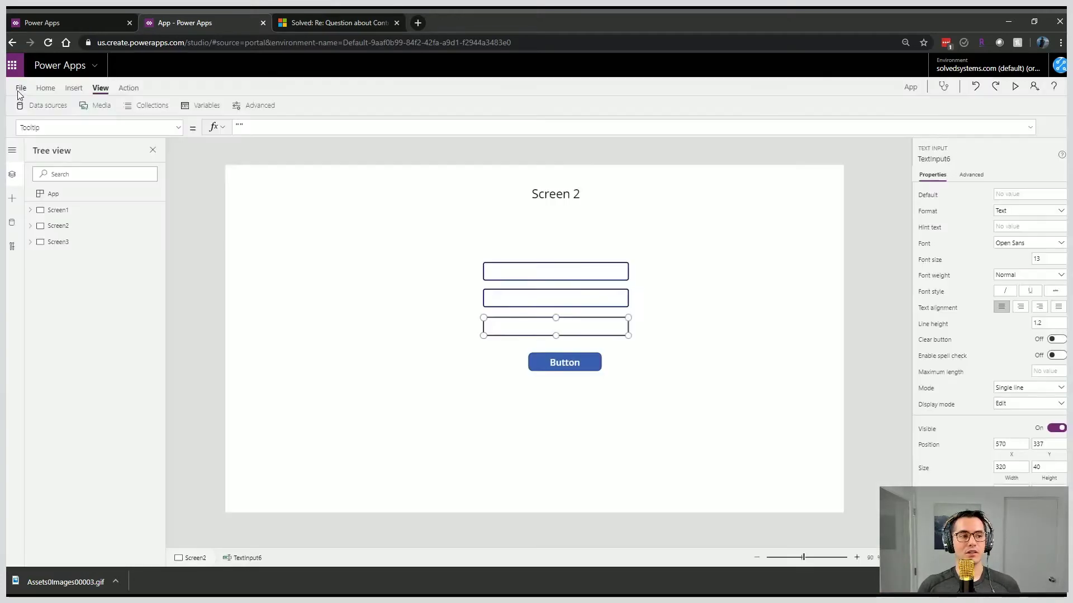
Expand Screen1 and Screen2 in the tree and examine the Performance category of the App checker
click(31, 210)
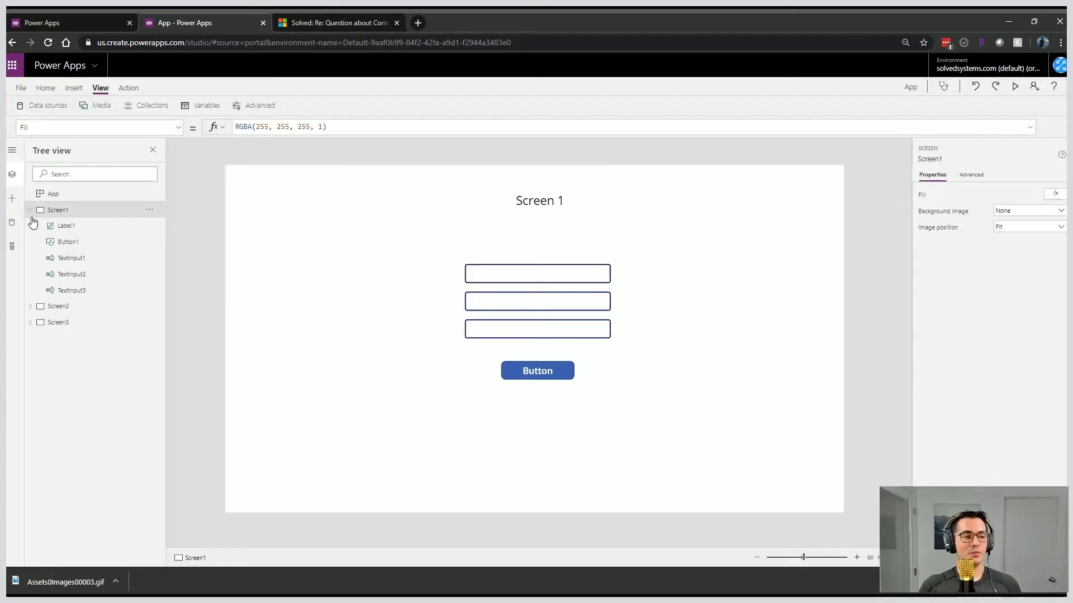
click(32, 306)
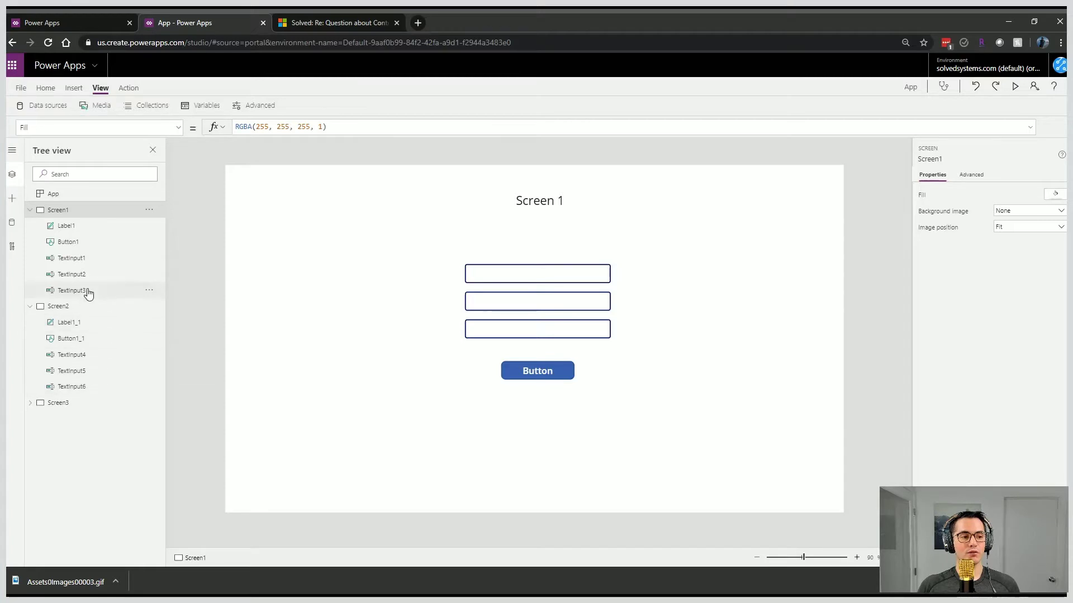
click(945, 87)
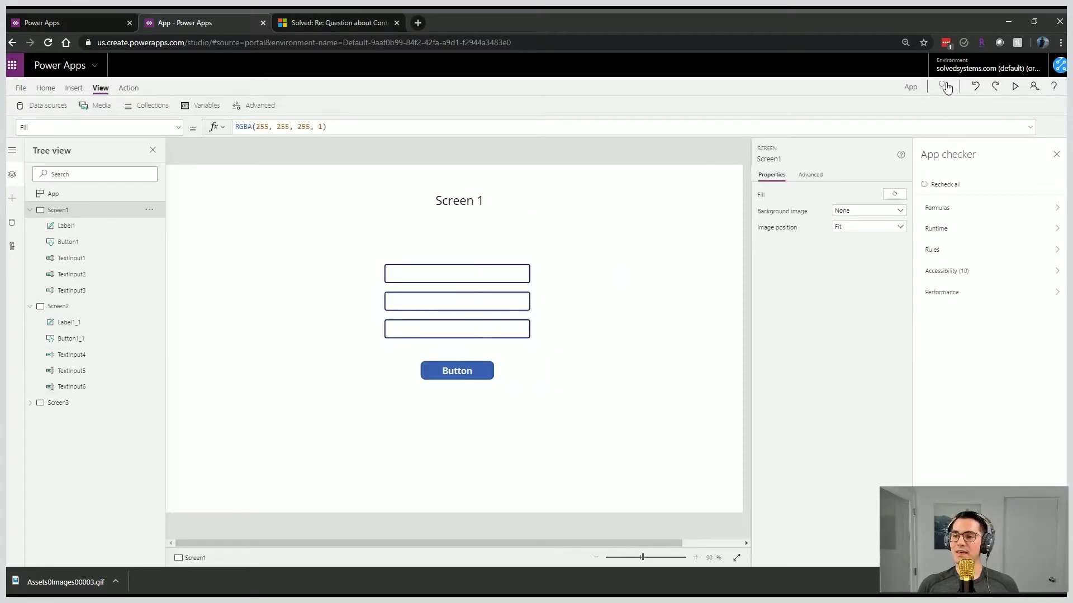
click(958, 296)
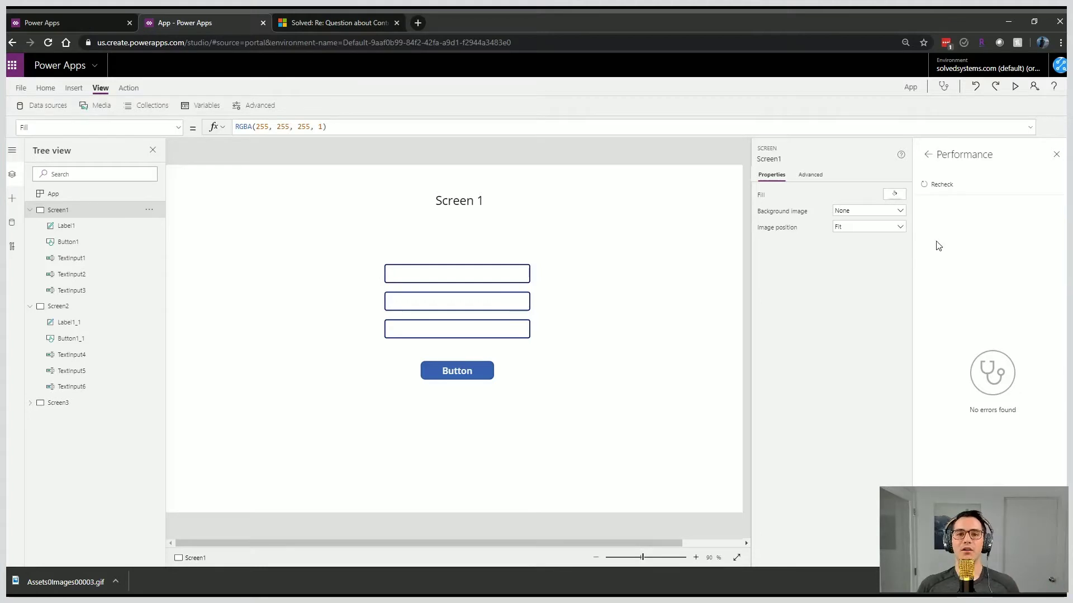
click(1056, 154)
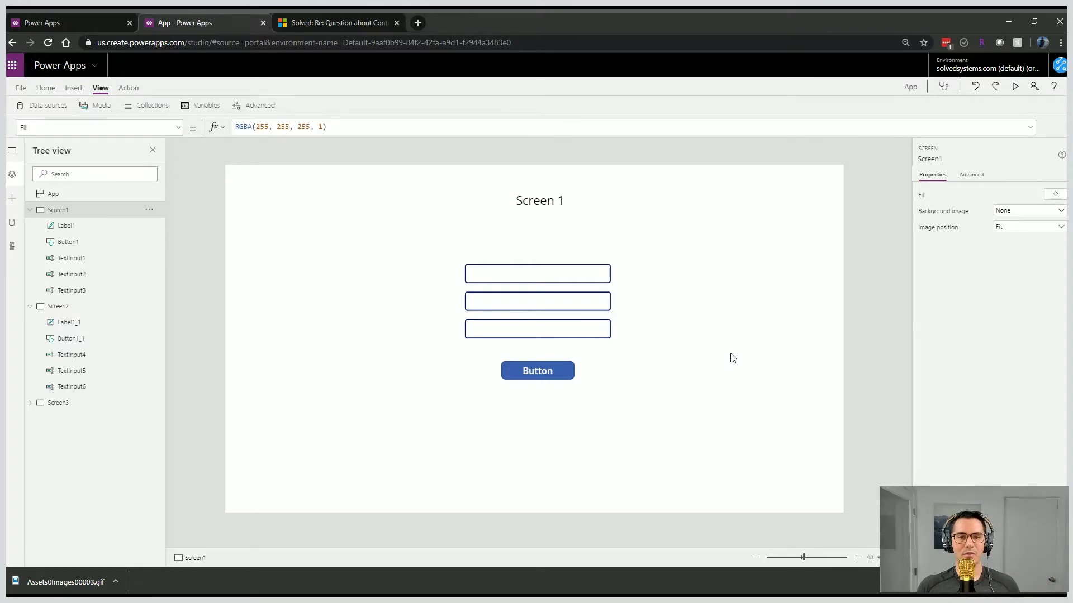
Show the controls of all three screens in the tree by expanding Screen1 and Screen3
click(34, 213)
click(32, 222)
click(33, 222)
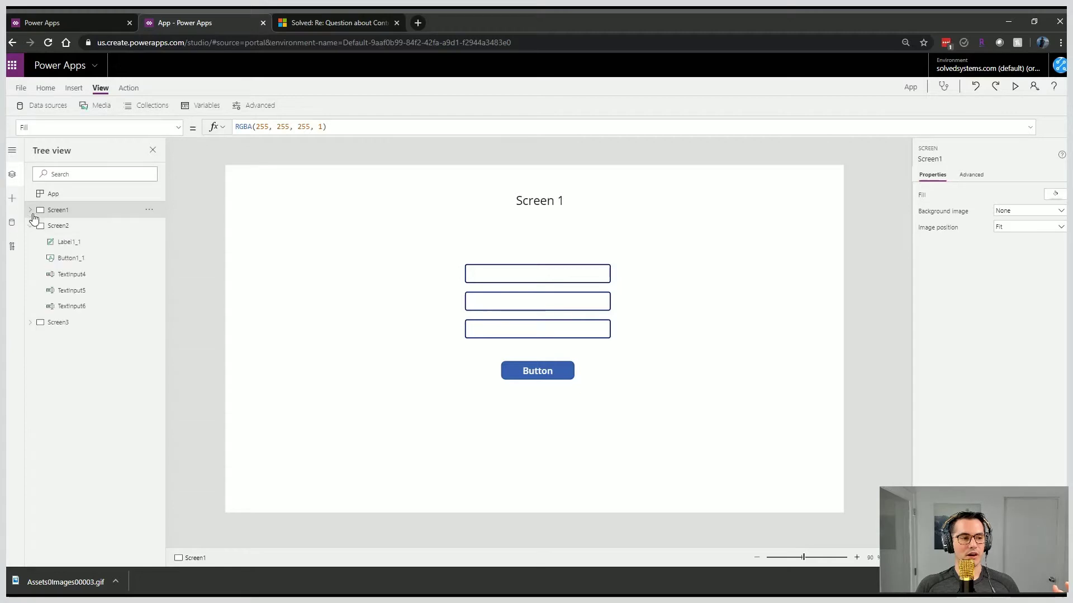
click(31, 210)
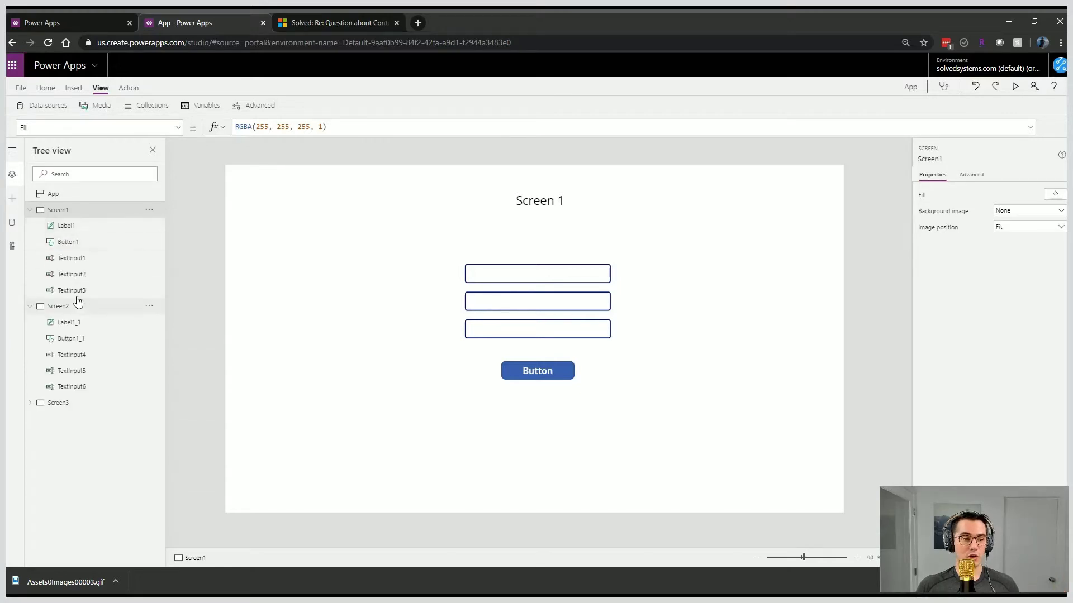
click(30, 402)
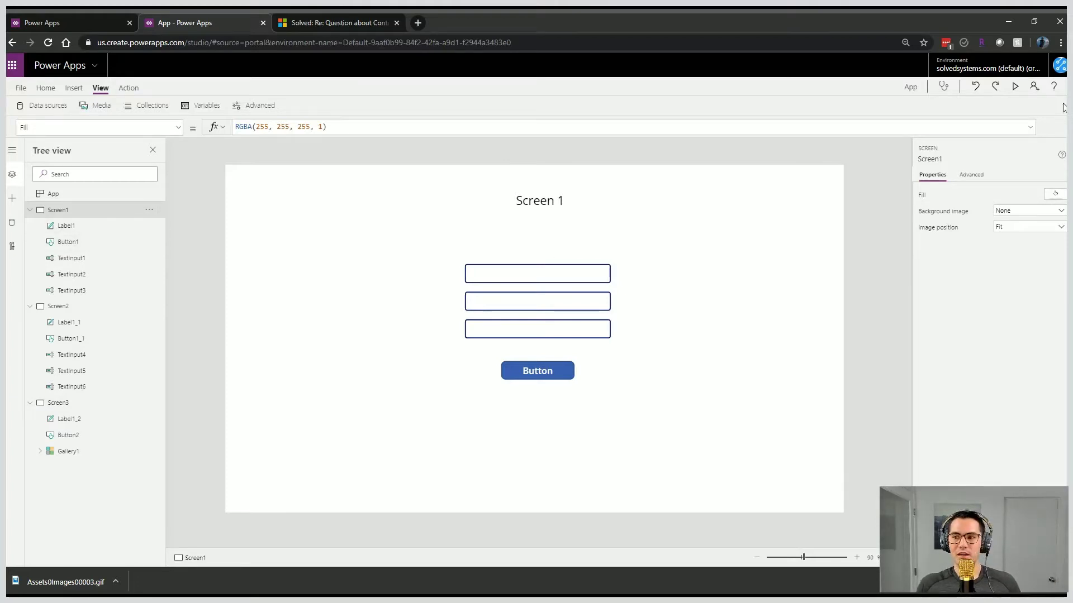
Preview the app, fill Screen 1's three fields with Name, Number and CIty, and submit them
click(1015, 86)
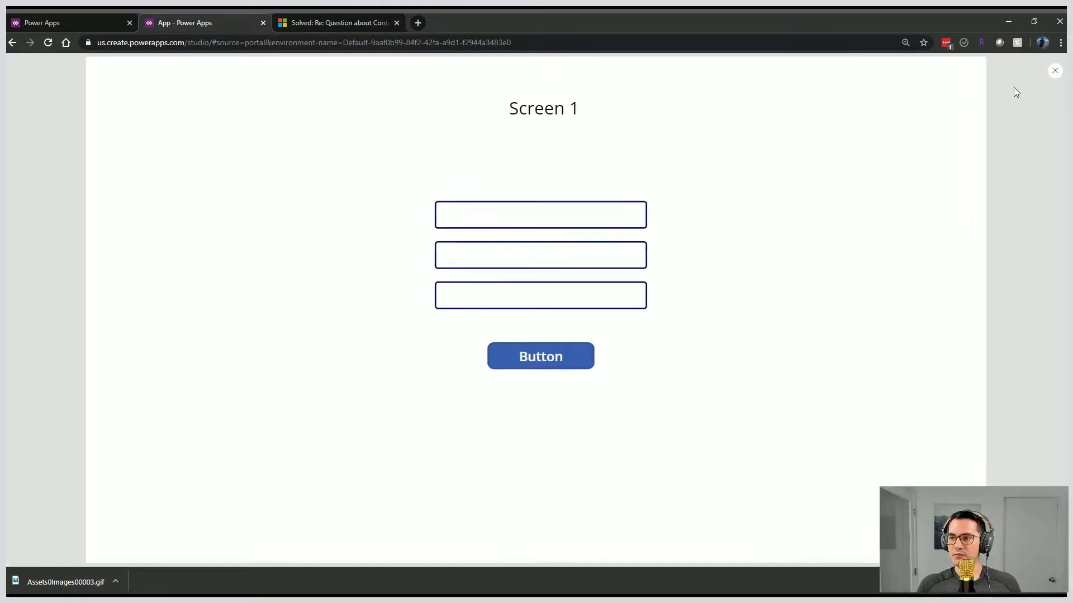
click(591, 208)
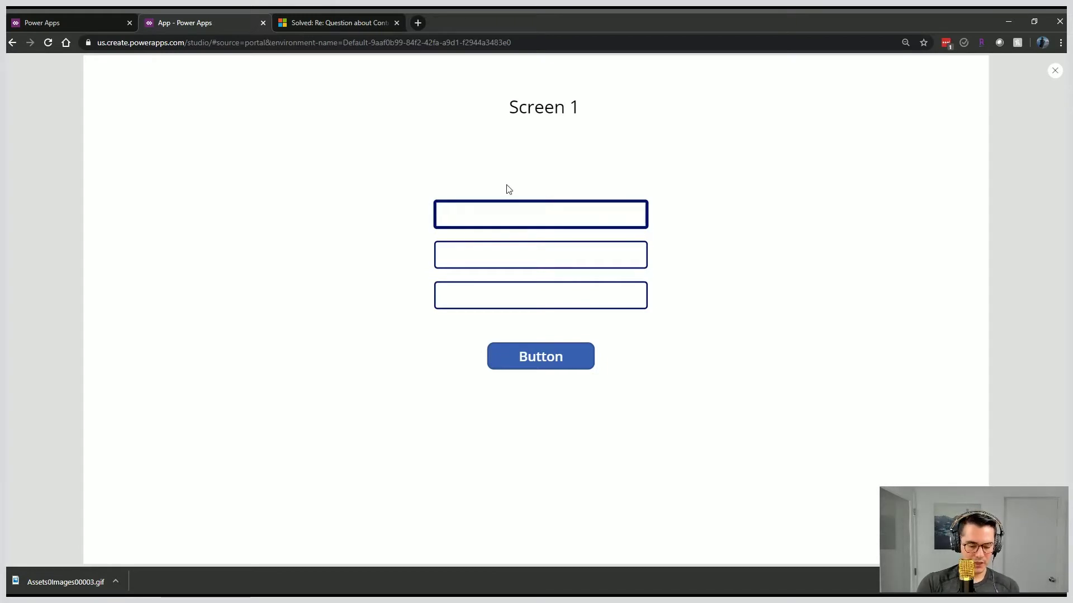
text(Name)
key(Tab)
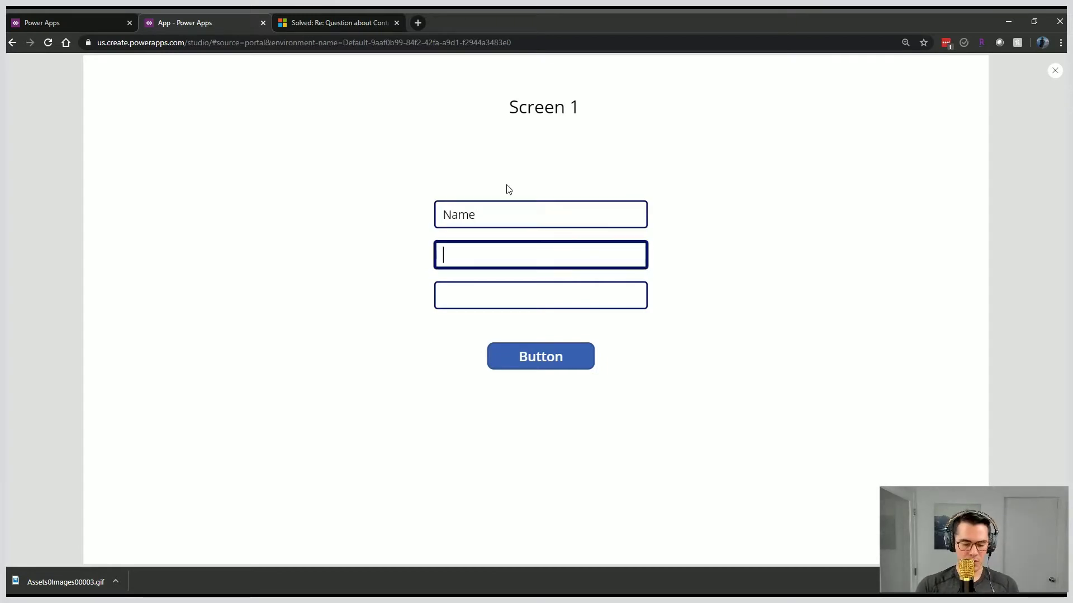
text(Number)
key(Tab)
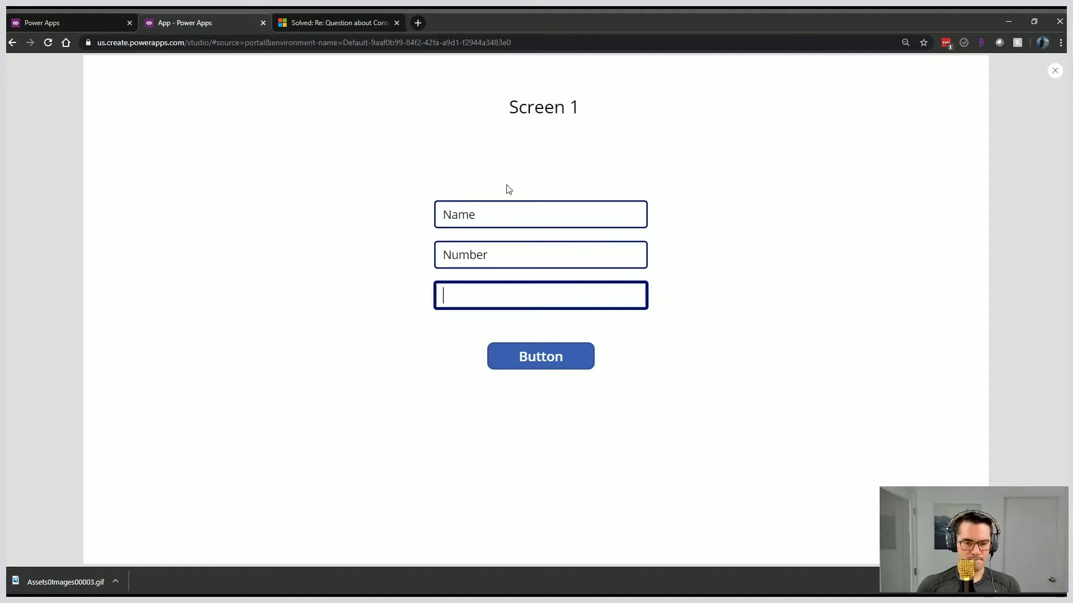
text(Cl)
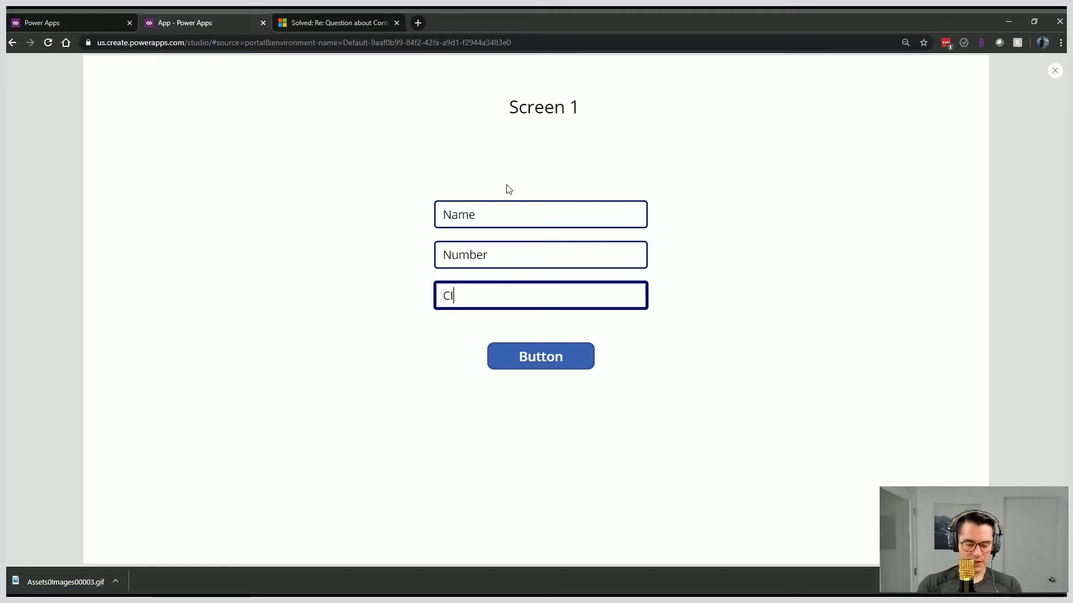
click(549, 362)
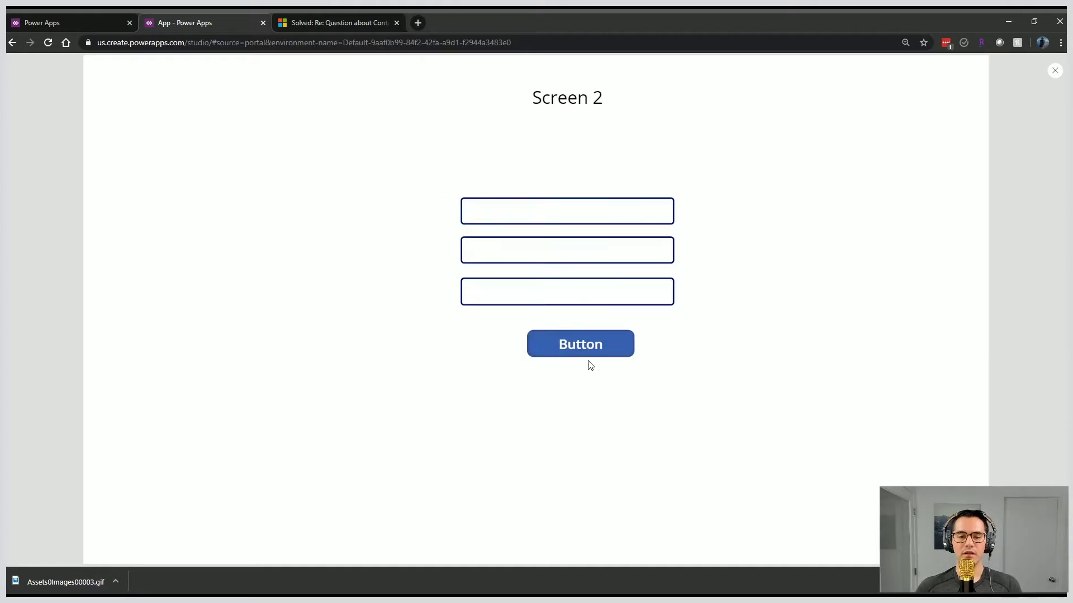
Fill Screen 2's three fields with Address, Location and Office, and submit them
click(525, 212)
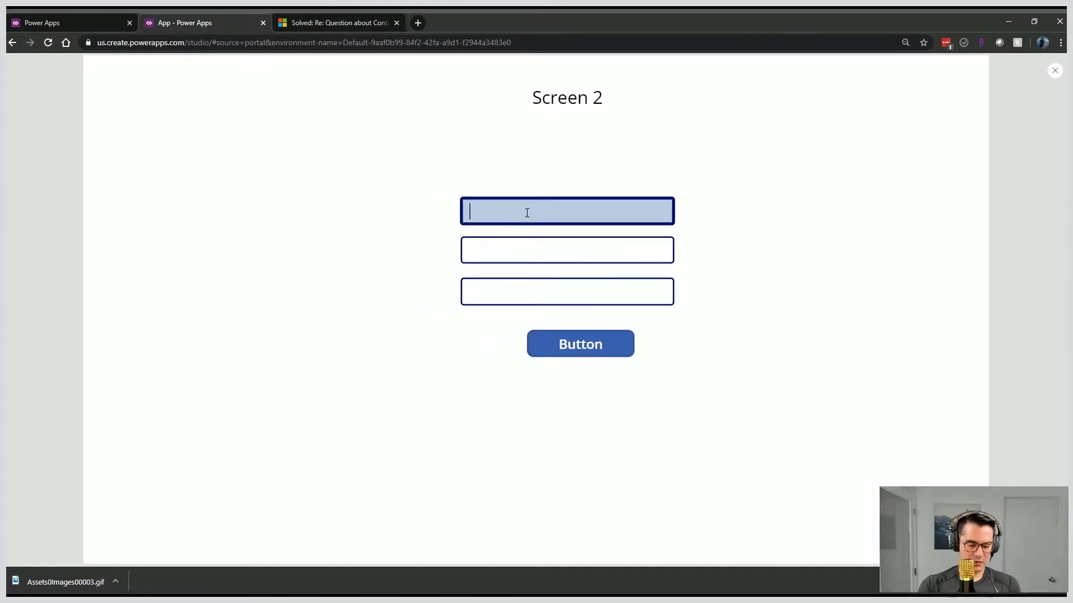
text(Address)
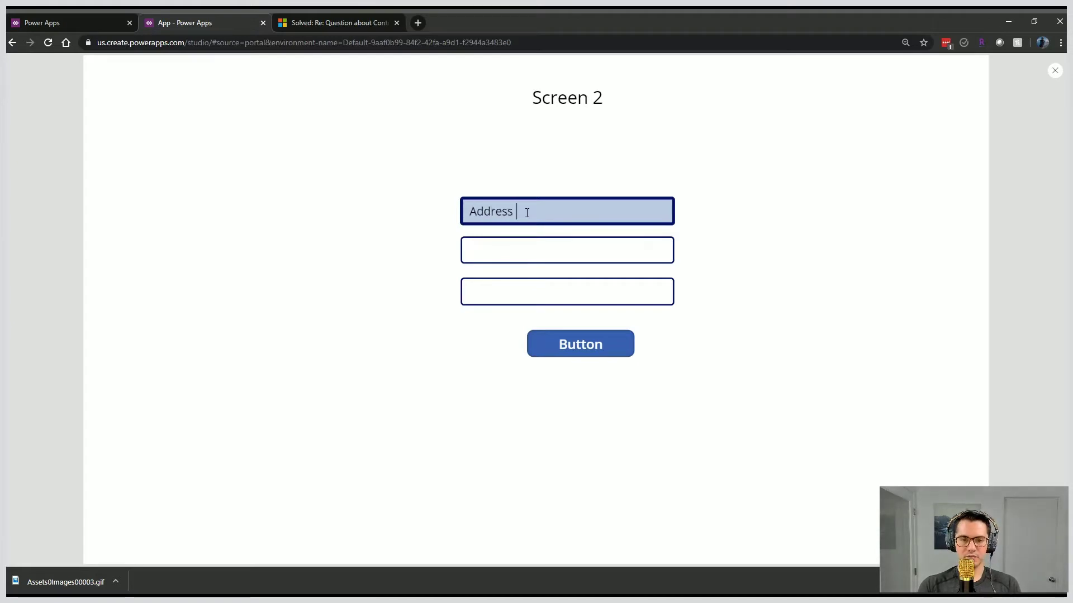
key(Tab)
text(Lo)
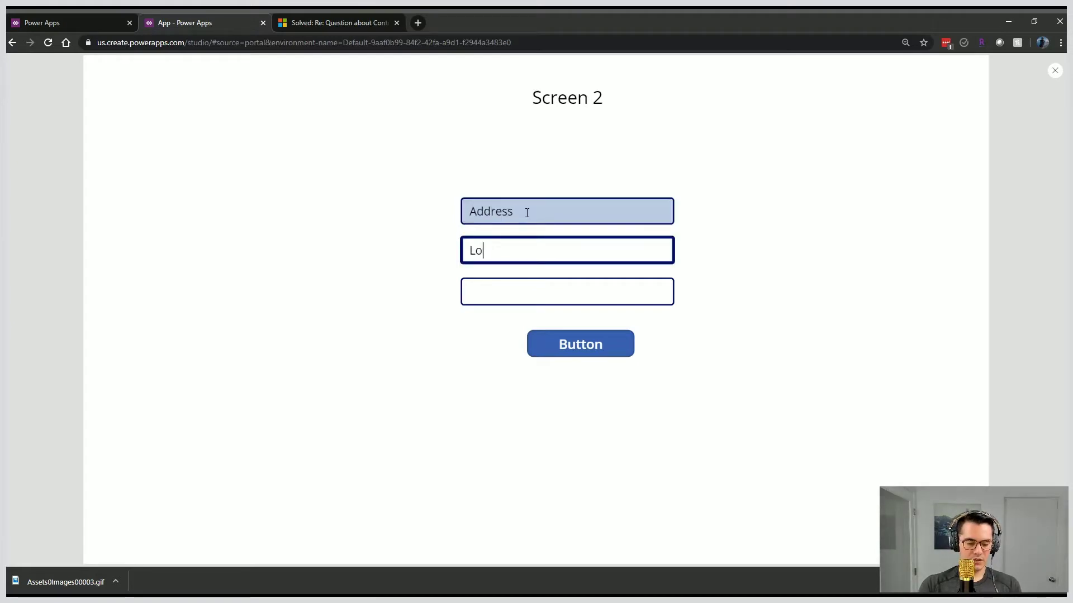
text(cation)
key(Tab)
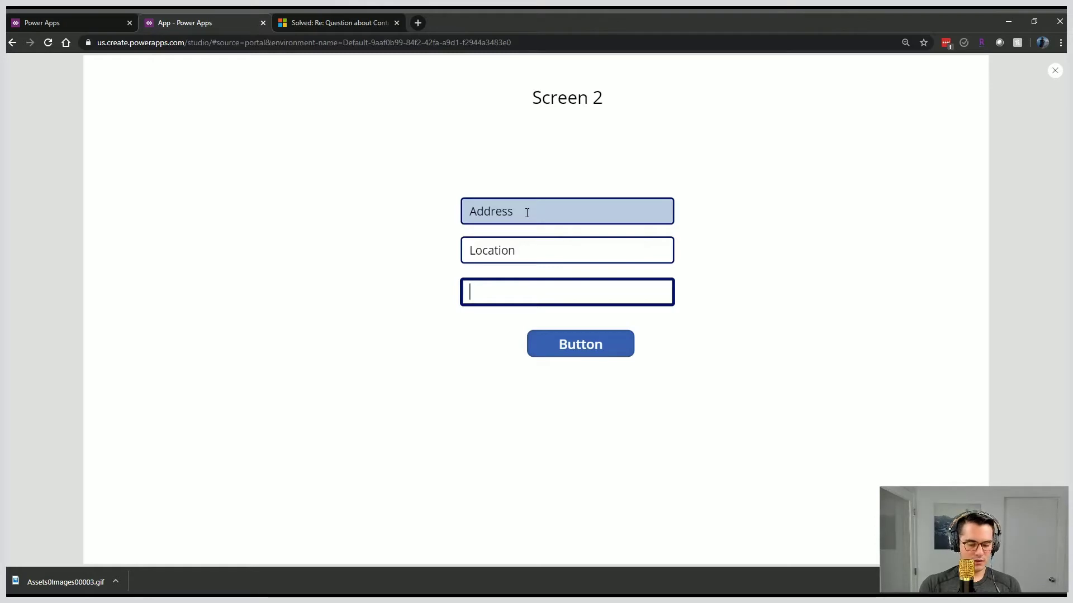
text(ice)
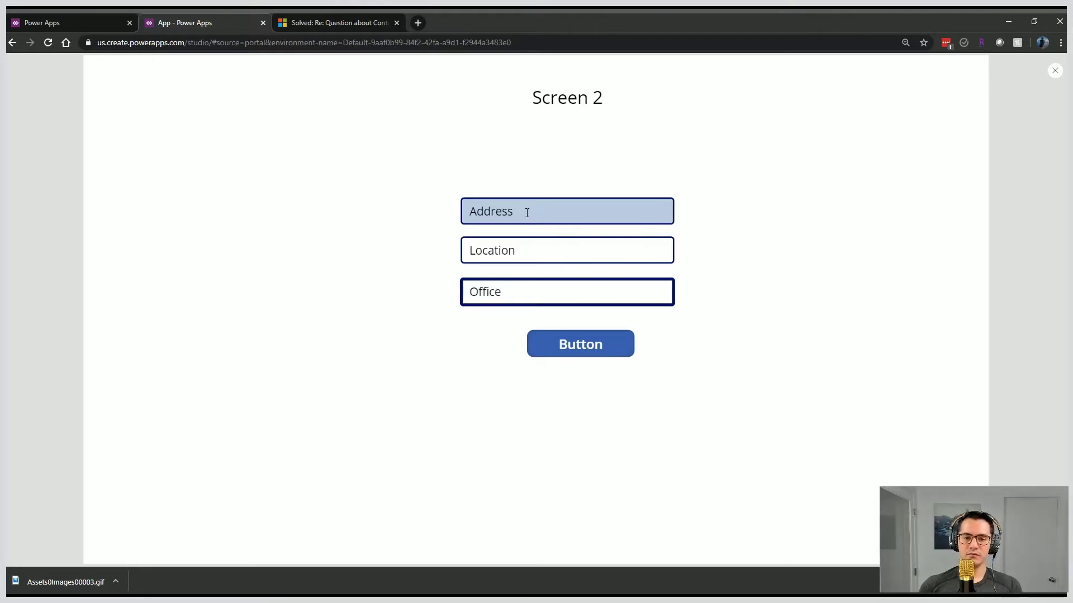
click(581, 343)
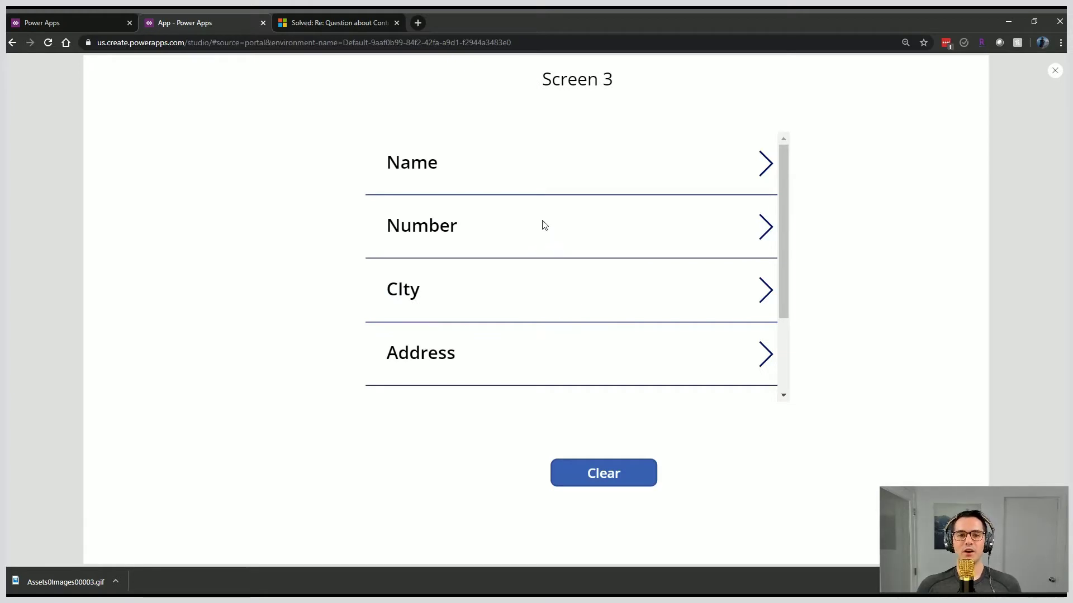
Review the collected entries in Screen 3's gallery and exit the app preview
scroll(451, 193, down, 2)
scroll(452, 201, up, 2)
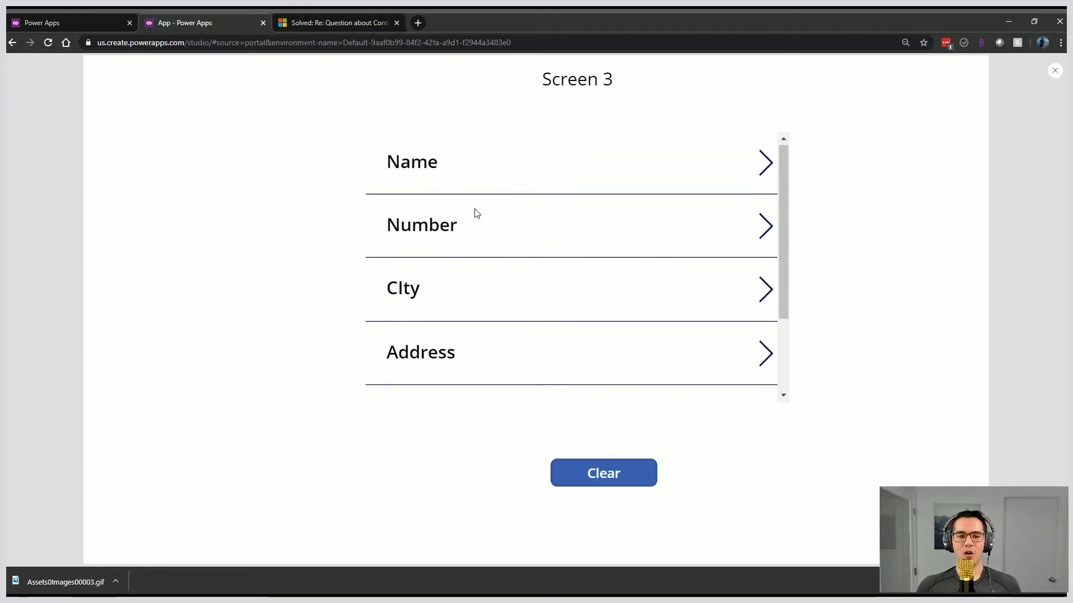
scroll(475, 213, down, 2)
scroll(479, 218, up, 2)
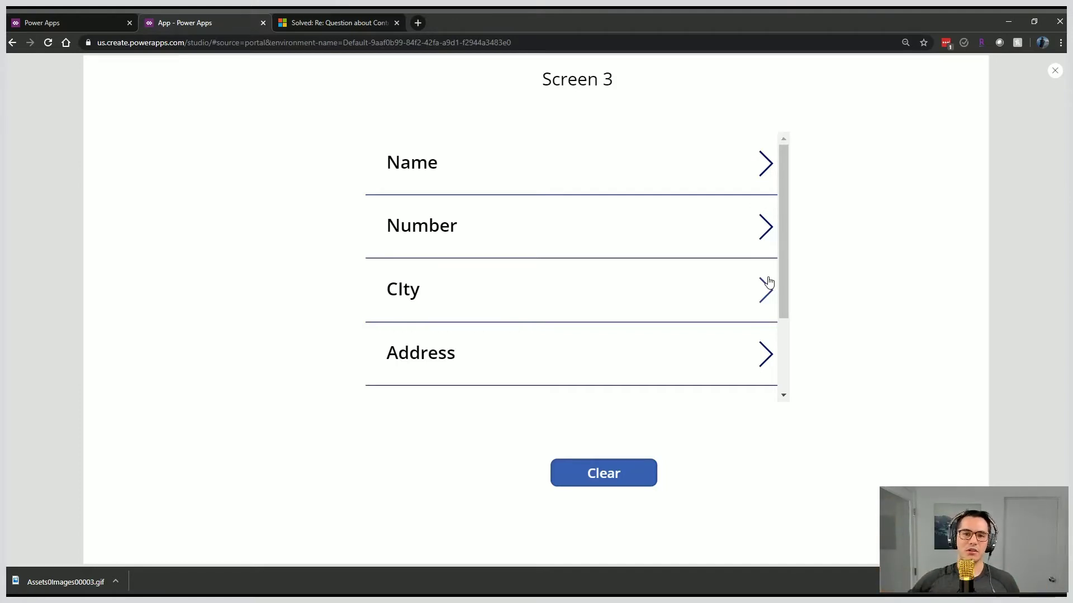
click(1056, 71)
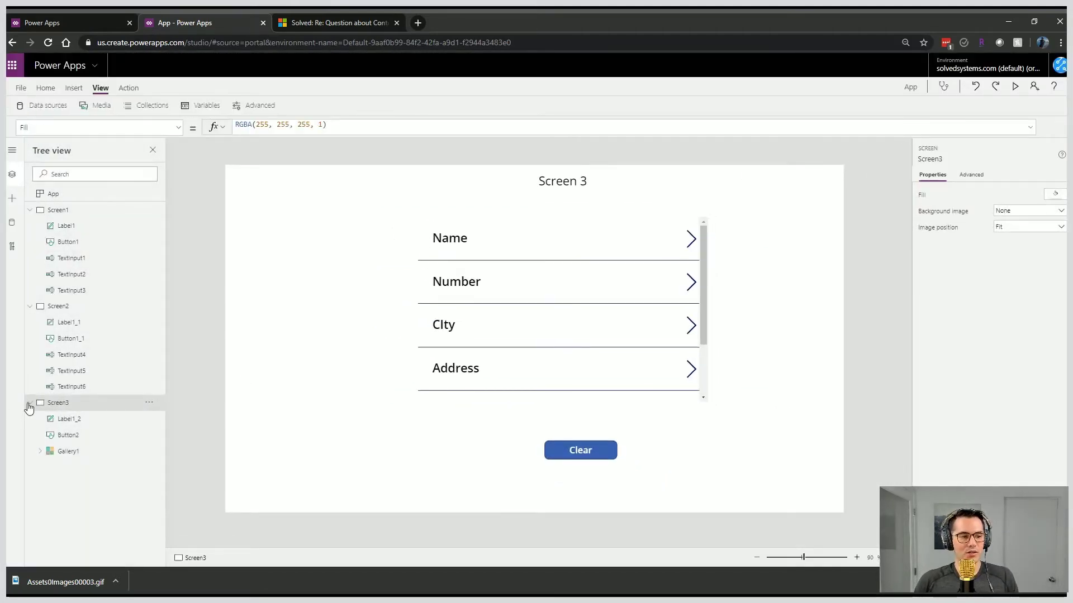
Collapse Screen2 and Screen3 in the tree and inspect the three text inputs on Screen1
click(30, 404)
click(30, 306)
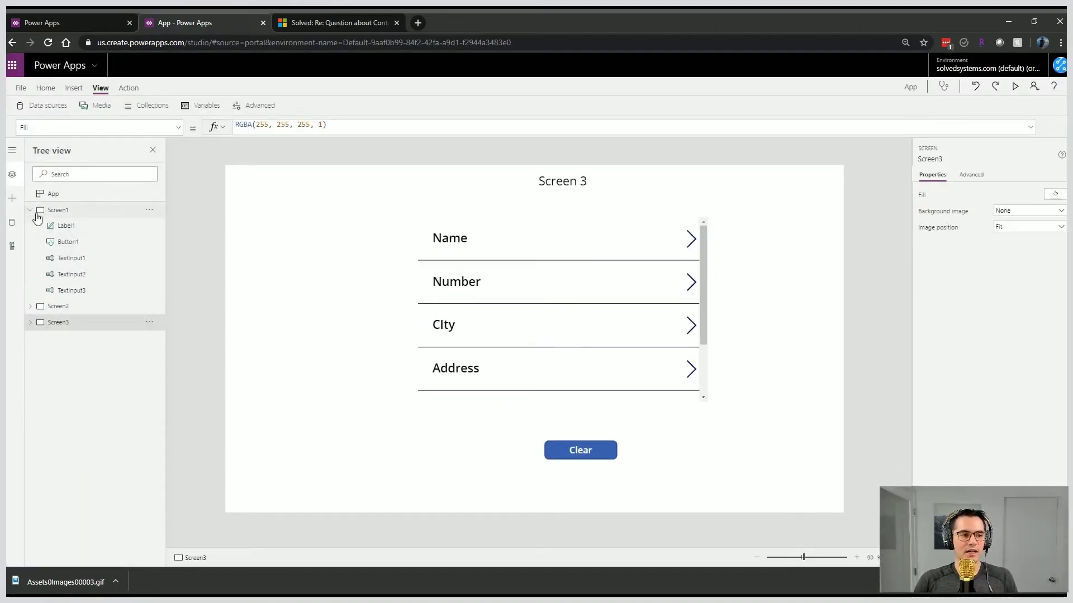
click(31, 211)
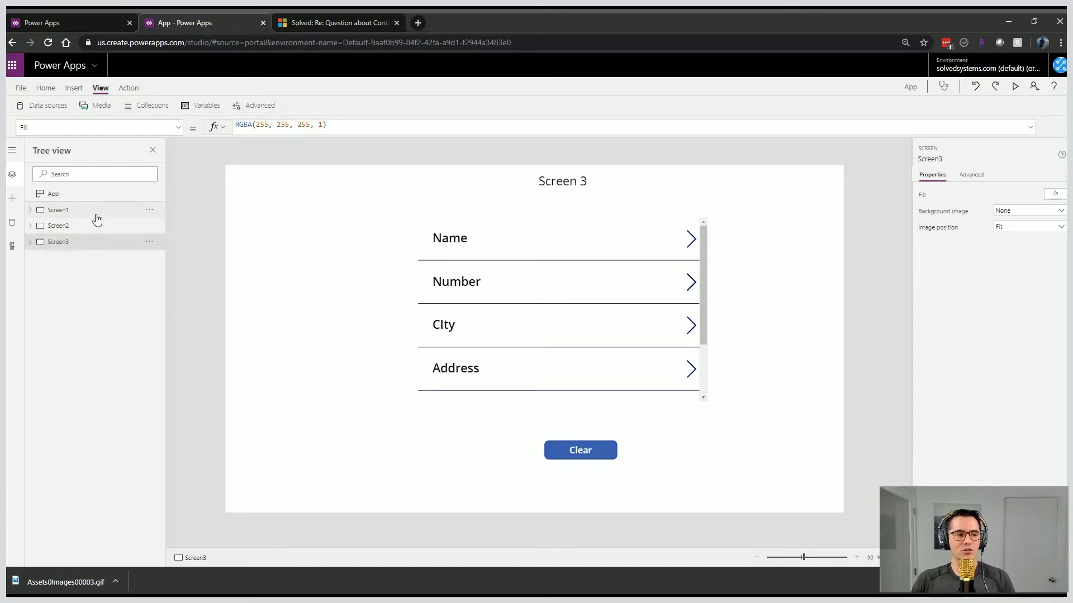
click(29, 210)
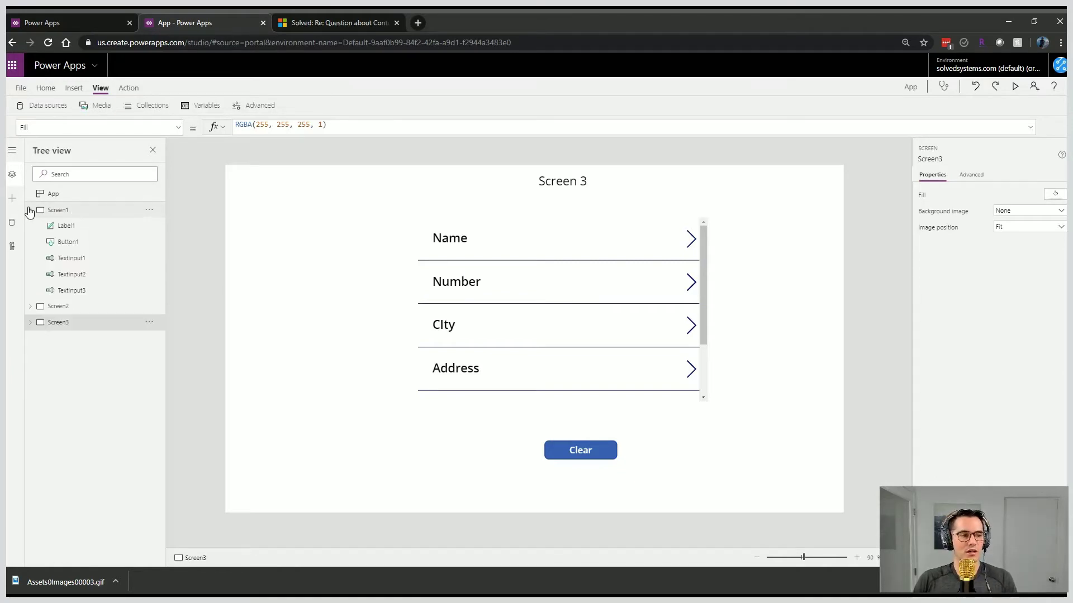
click(101, 215)
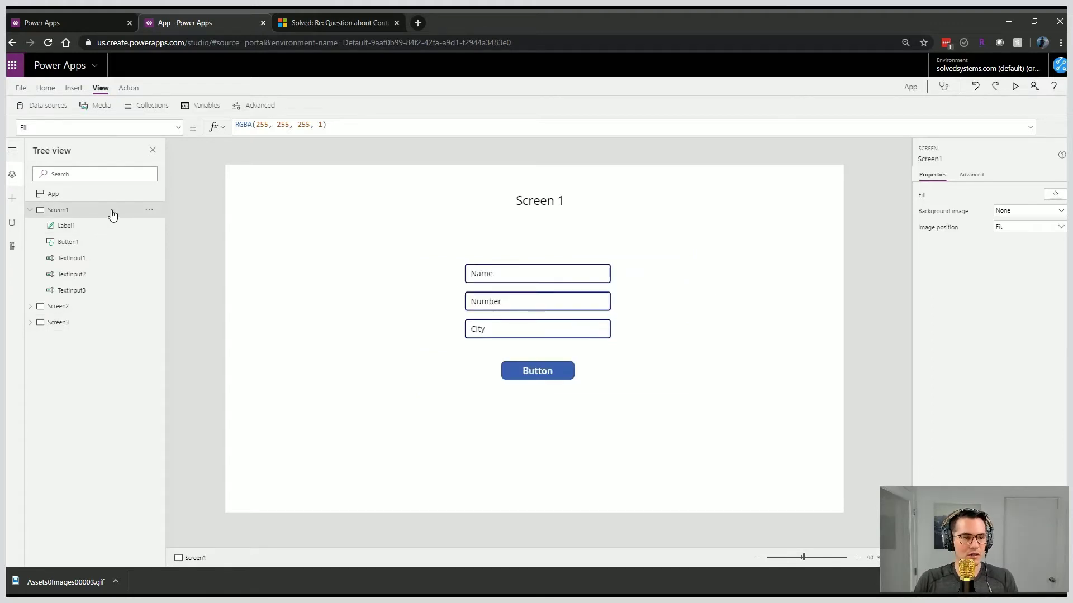
click(115, 261)
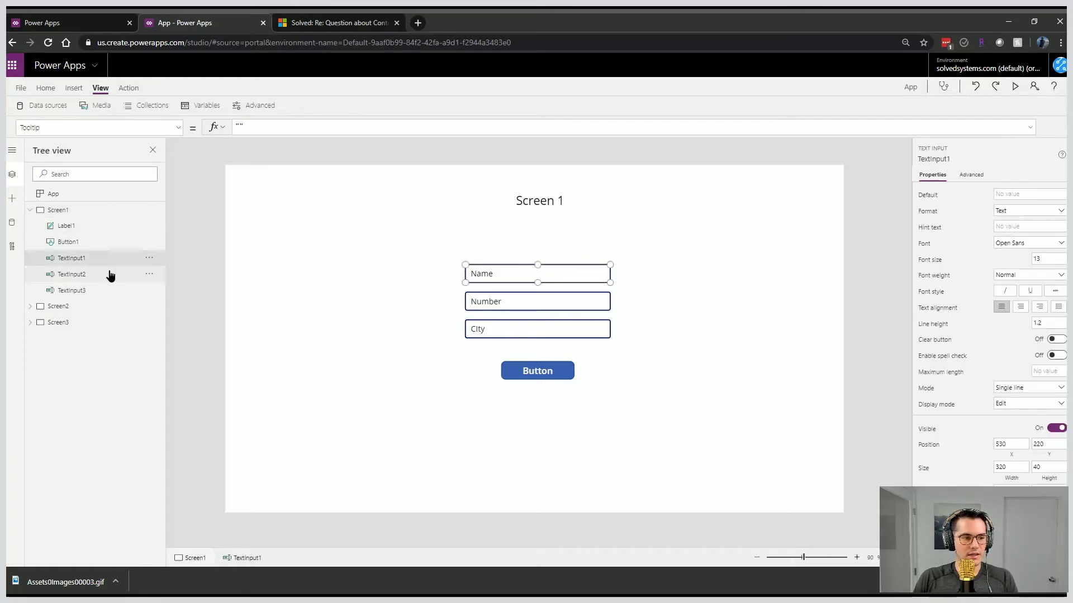
click(109, 275)
click(103, 290)
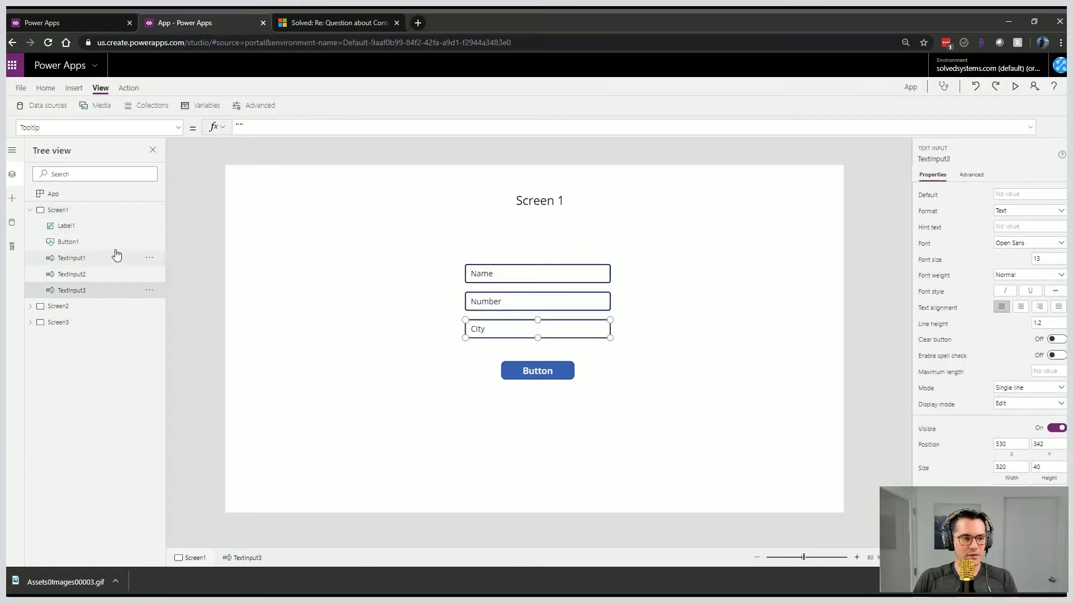
Select TextInput1, TextInput2 and TextInput3 in turn to match each name to its field on Screen 1
click(111, 258)
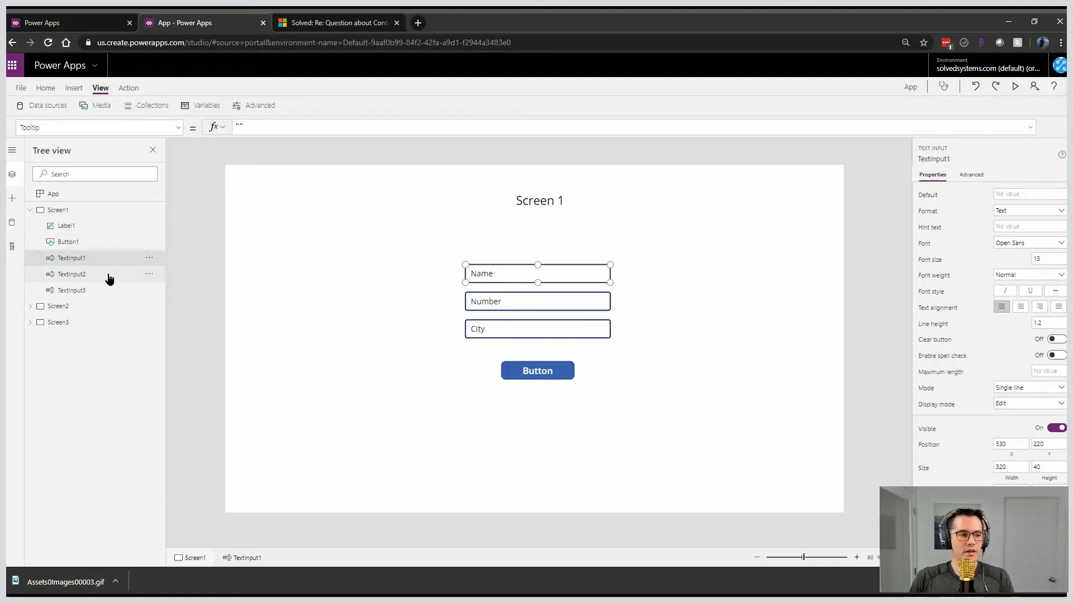
click(109, 276)
click(103, 291)
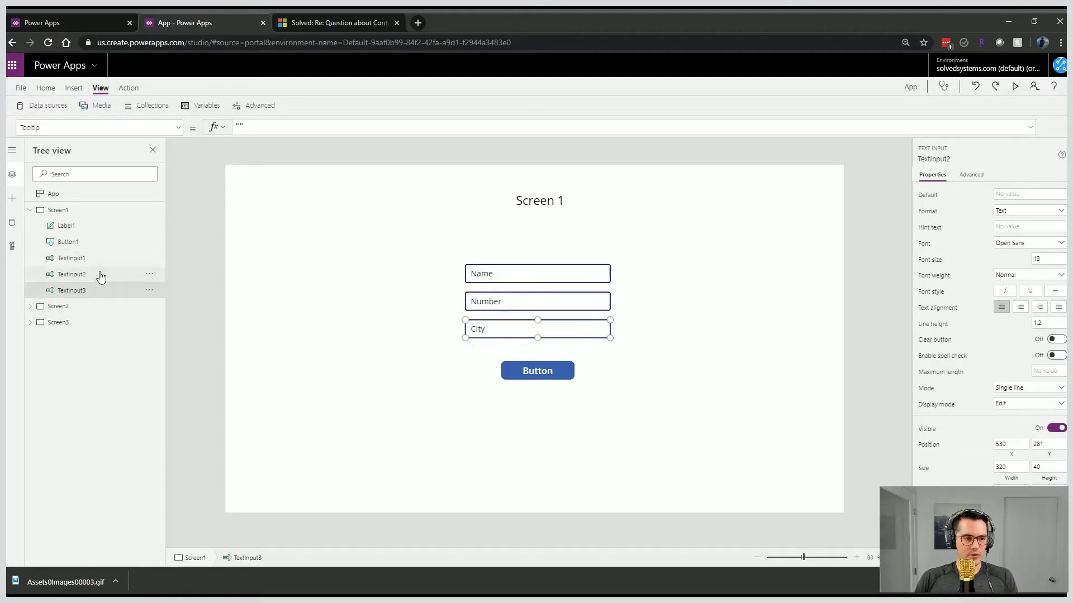
Examine the OnSelect formula of Button1 on Screen 1, including the variable and value arguments of its first Set call
click(69, 242)
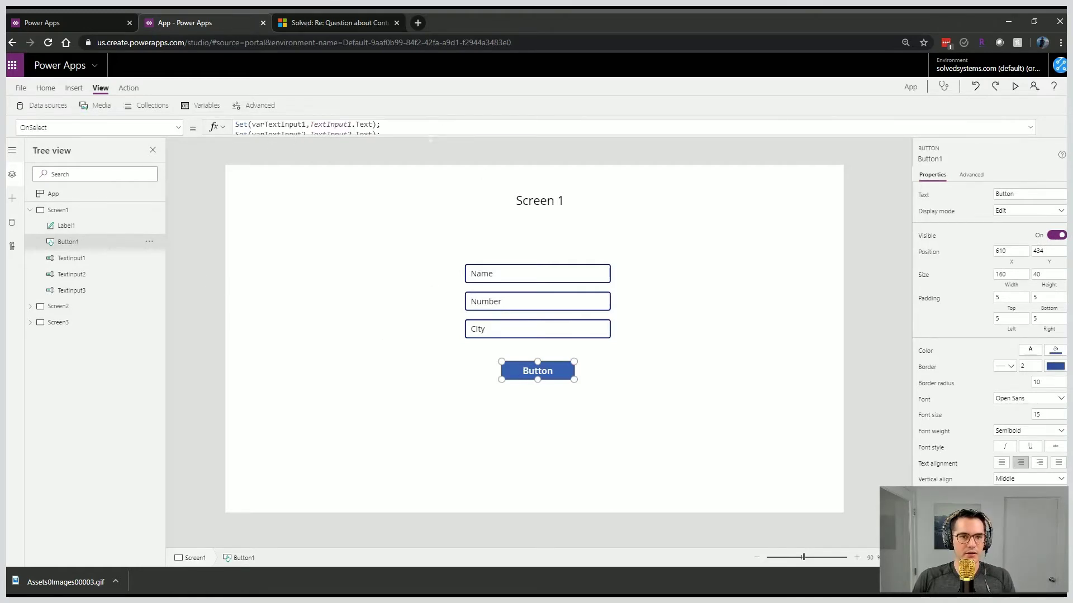
click(445, 129)
click(178, 127)
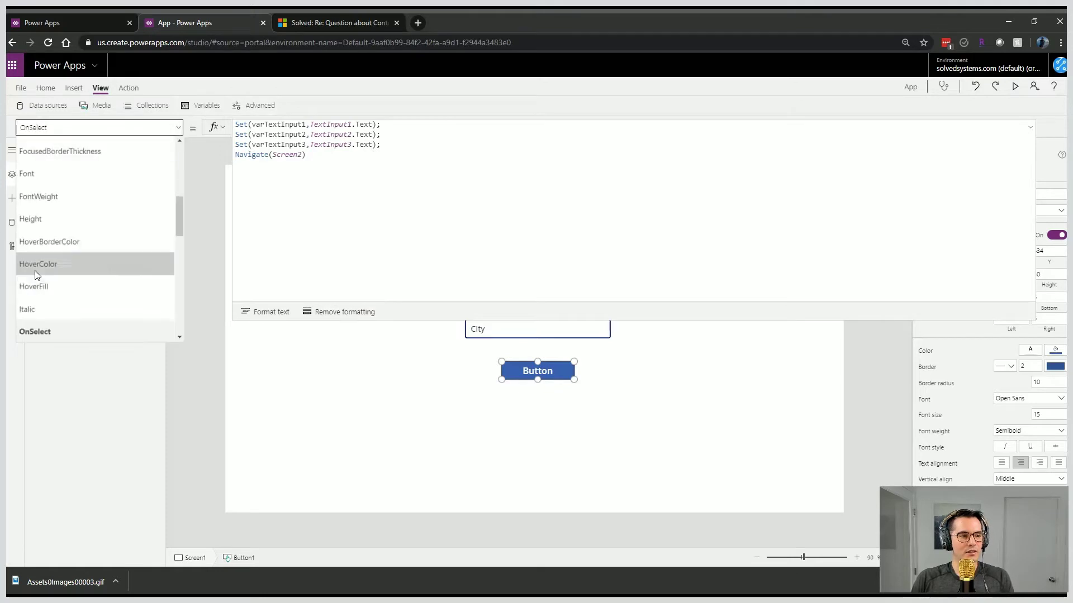
click(48, 334)
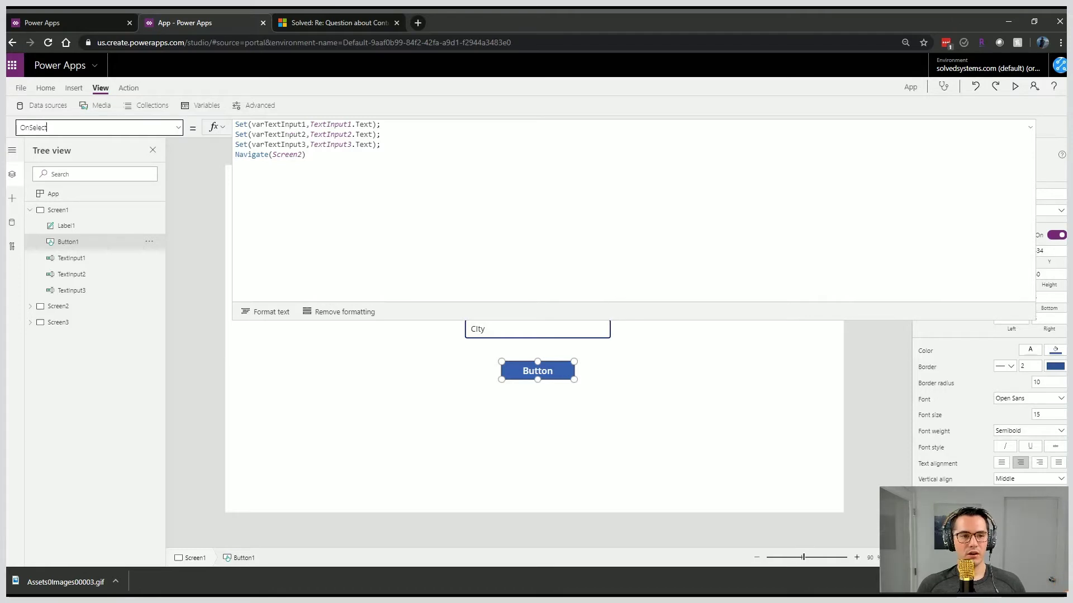
click(278, 127)
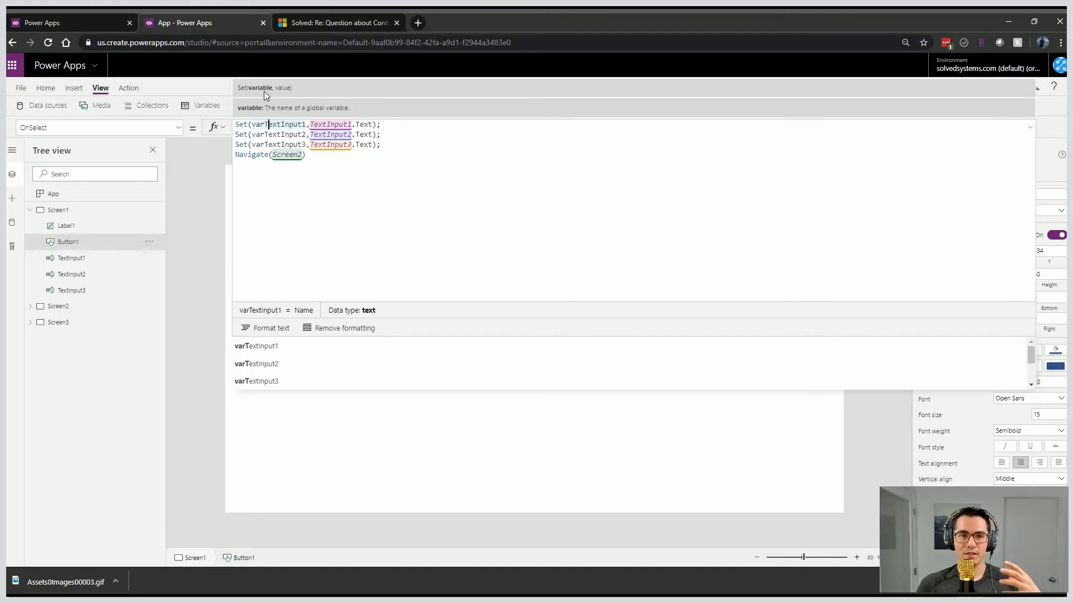
click(284, 124)
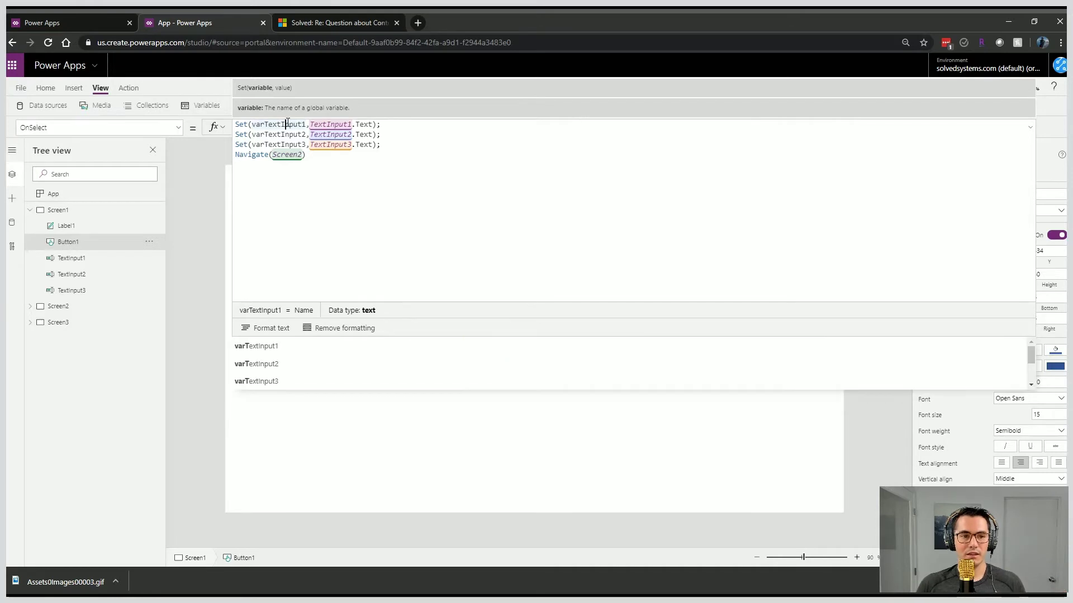
click(328, 125)
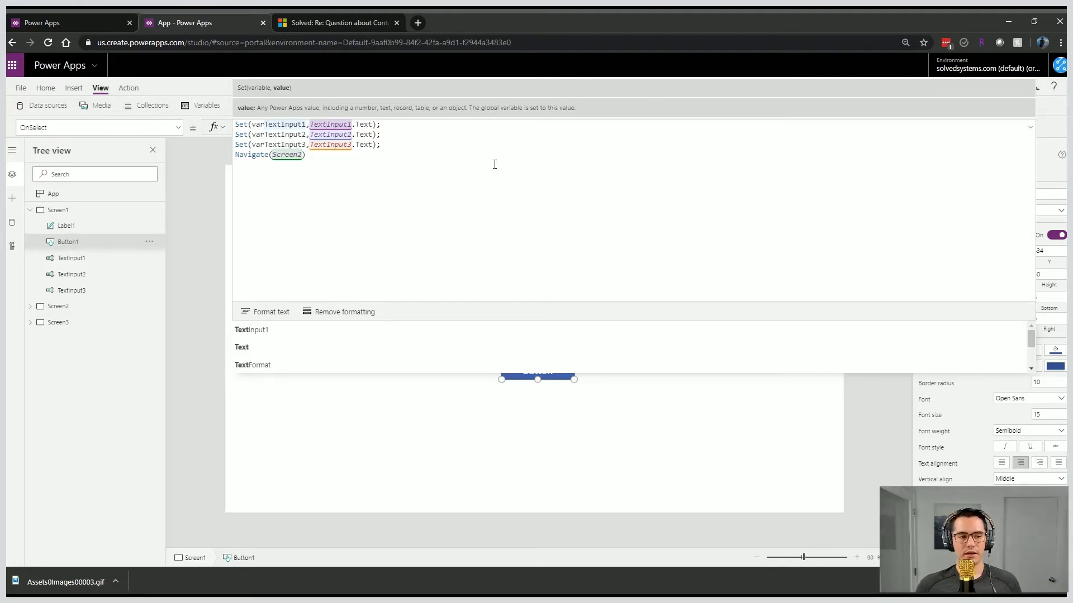
Collapse Screen1 in the tree, preview the app, submit Screen 1 to reach Screen 2, and exit the preview
click(30, 210)
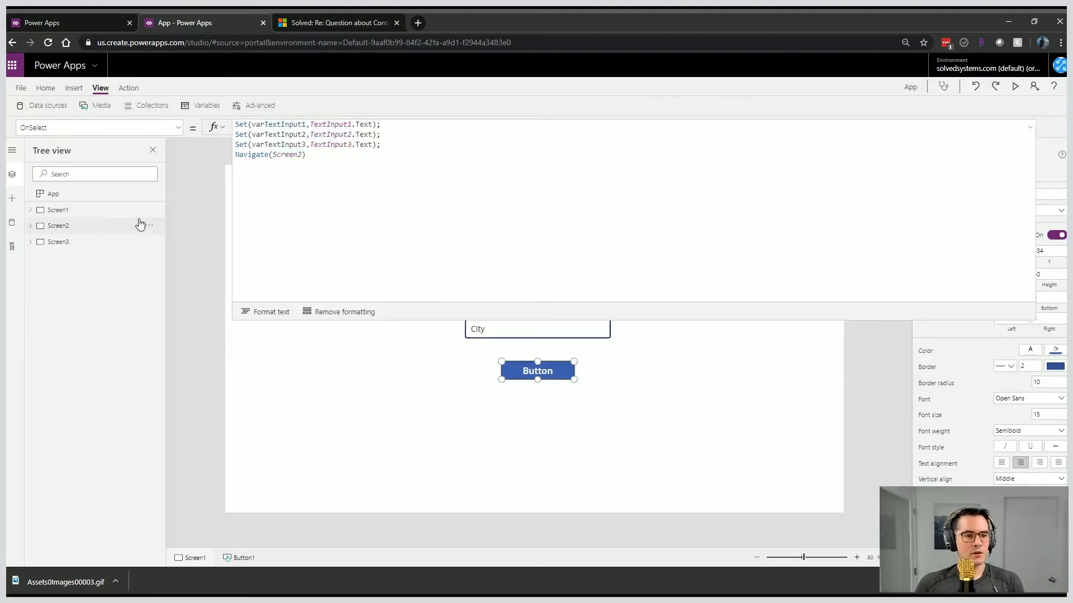
click(1015, 86)
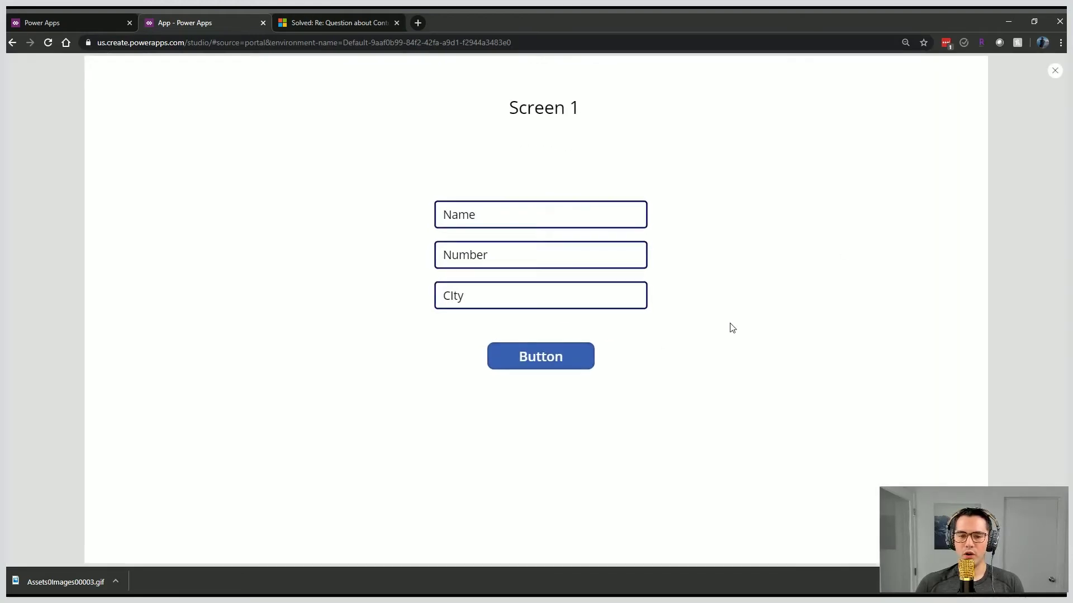
click(560, 358)
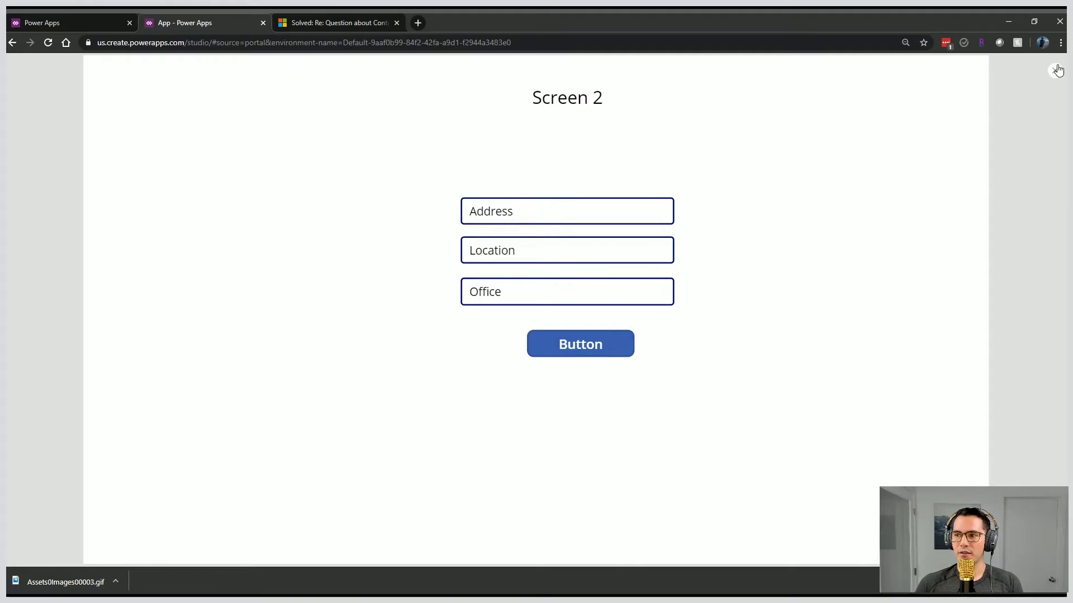
click(1056, 70)
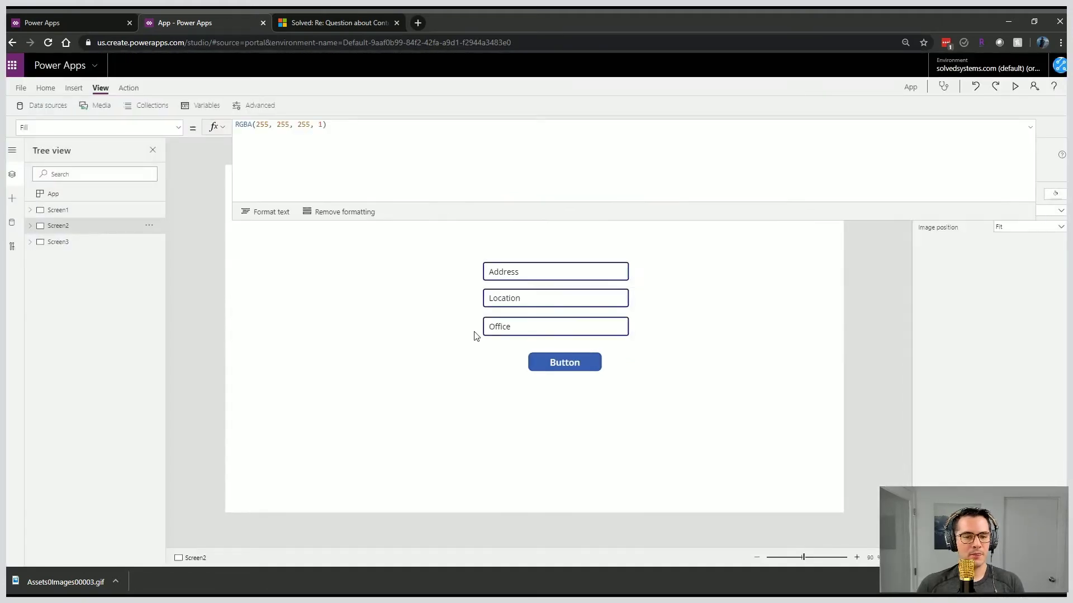
Display the OnSelect formula of Screen 2's button and examine the variable in its first Set call
click(555, 362)
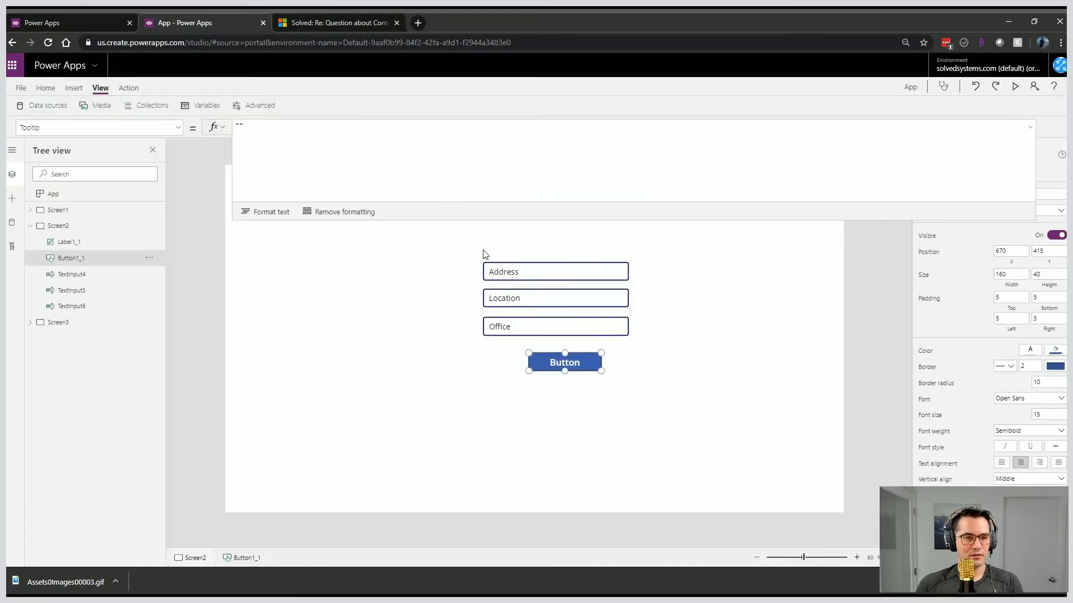
click(105, 128)
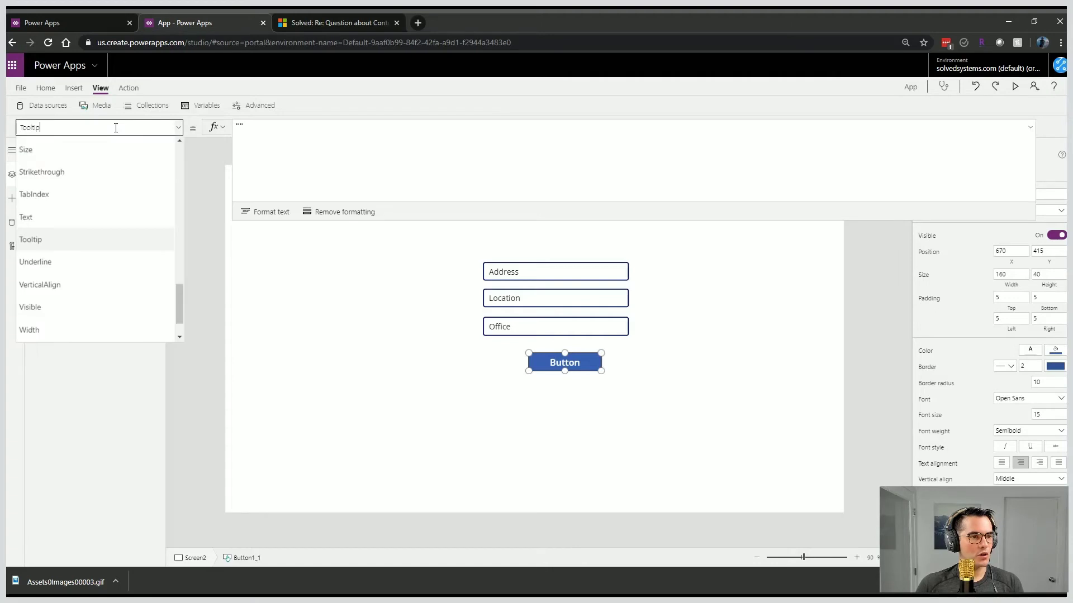
double_click(82, 124)
text(OnSelect)
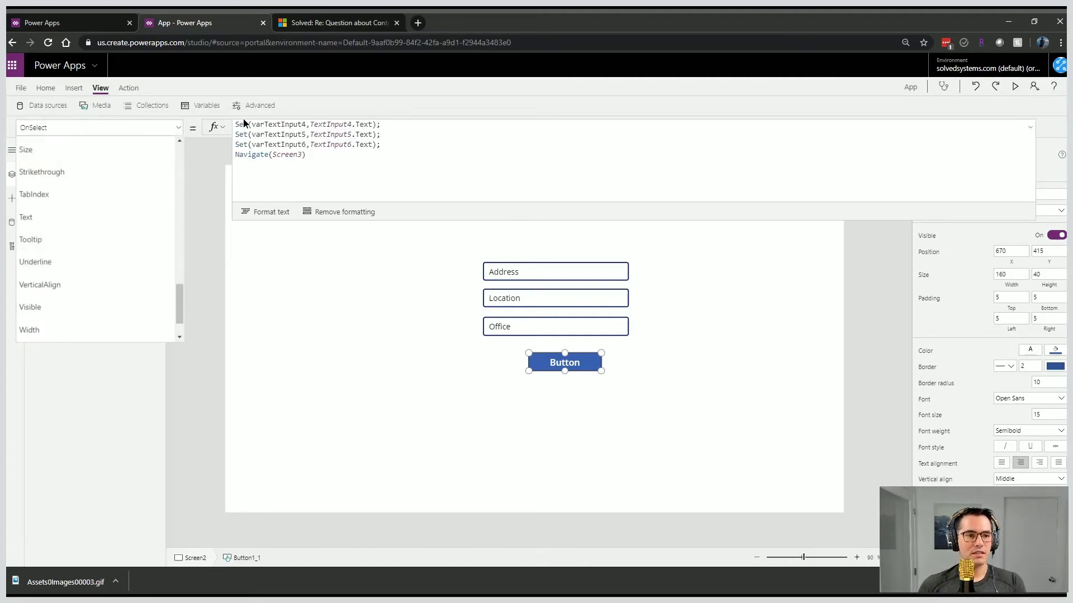
key(Return)
click(268, 124)
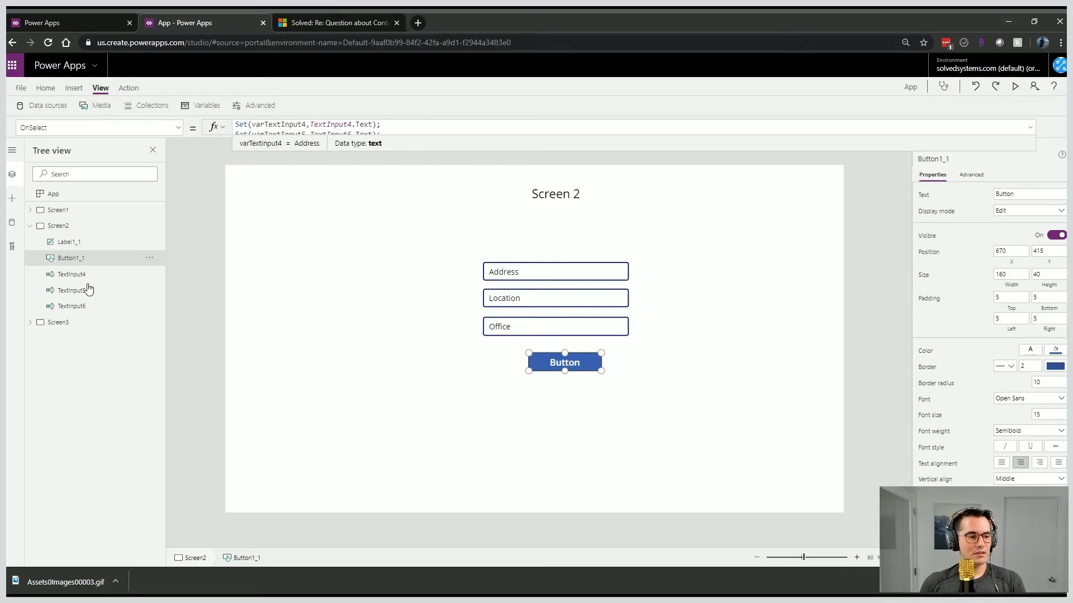
Open Screen3 and move the Clear button slightly left and up, to about X 615, Y 600
click(79, 323)
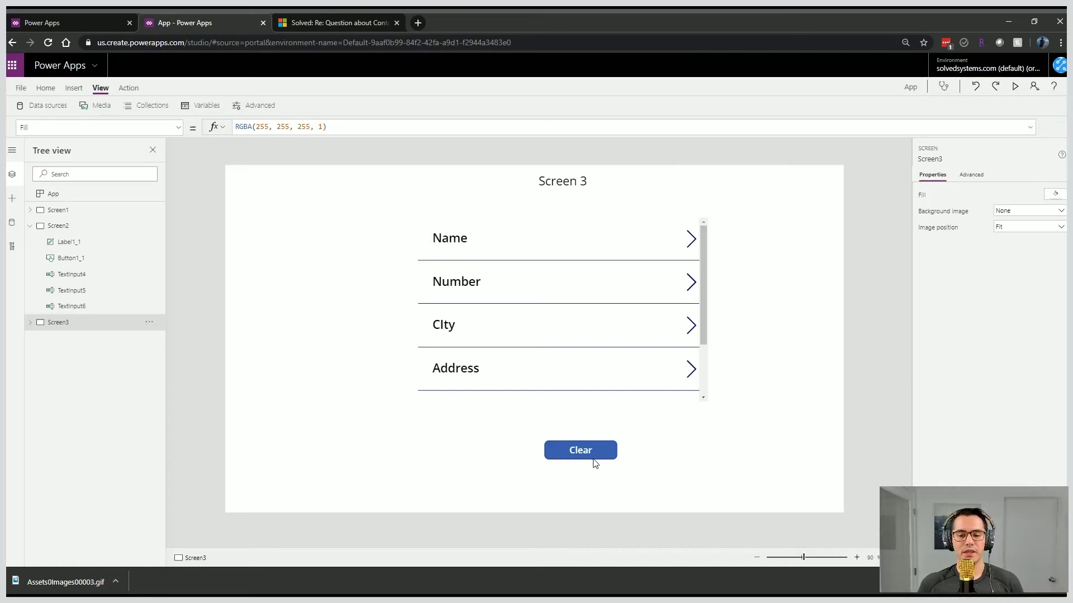
drag(594, 448, 553, 446)
Select Screen 3's gallery, look through its entries, and examine the variables listed in its Items formula
click(537, 386)
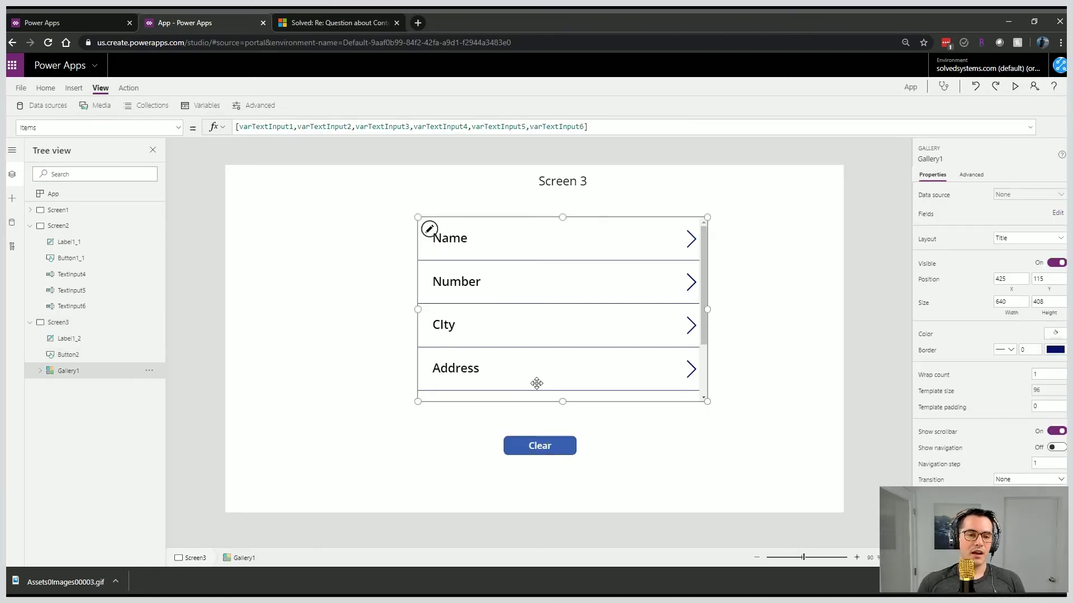
scroll(555, 309, down, 3)
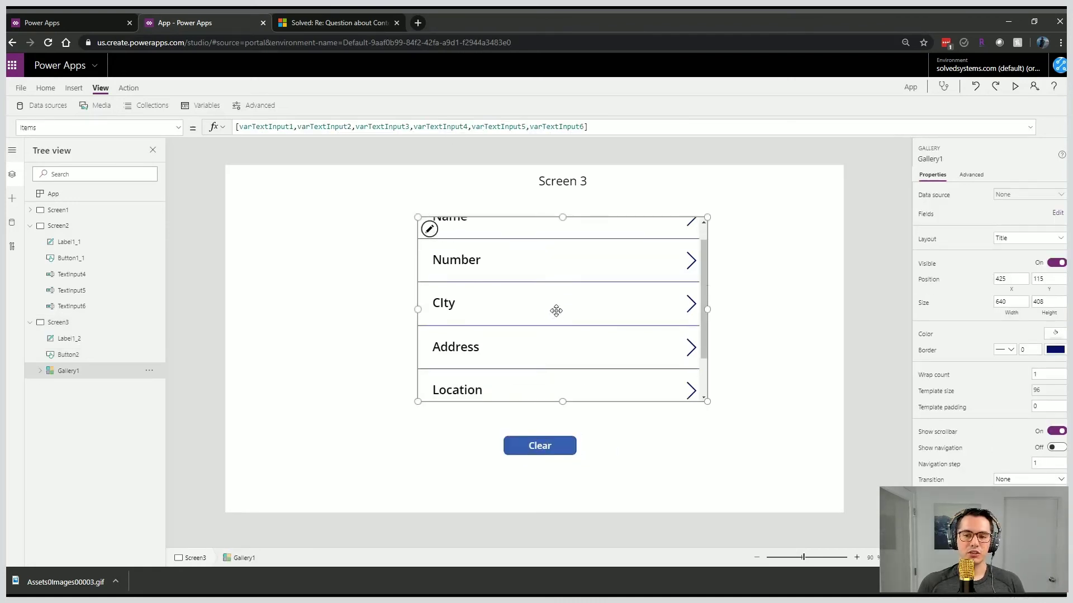
scroll(556, 311, up, 2)
scroll(556, 312, down, 2)
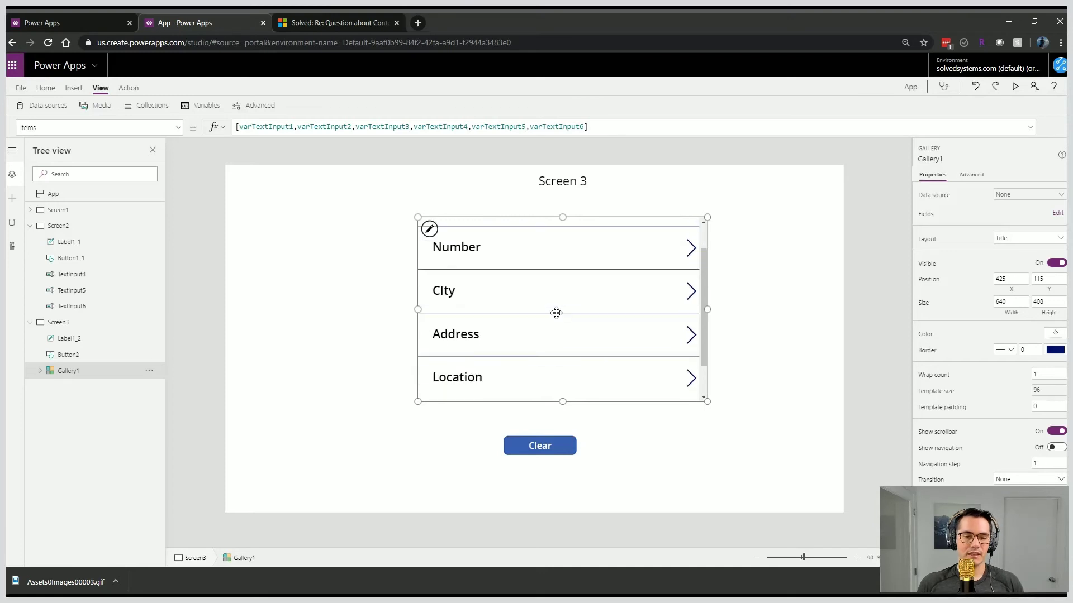
scroll(556, 315, up, 2)
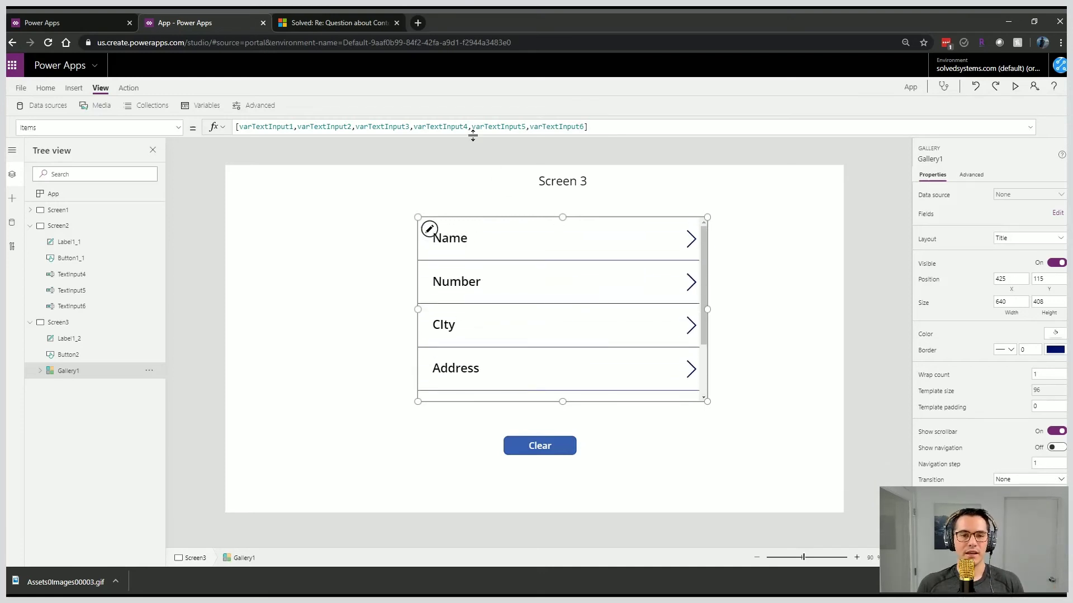
click(250, 134)
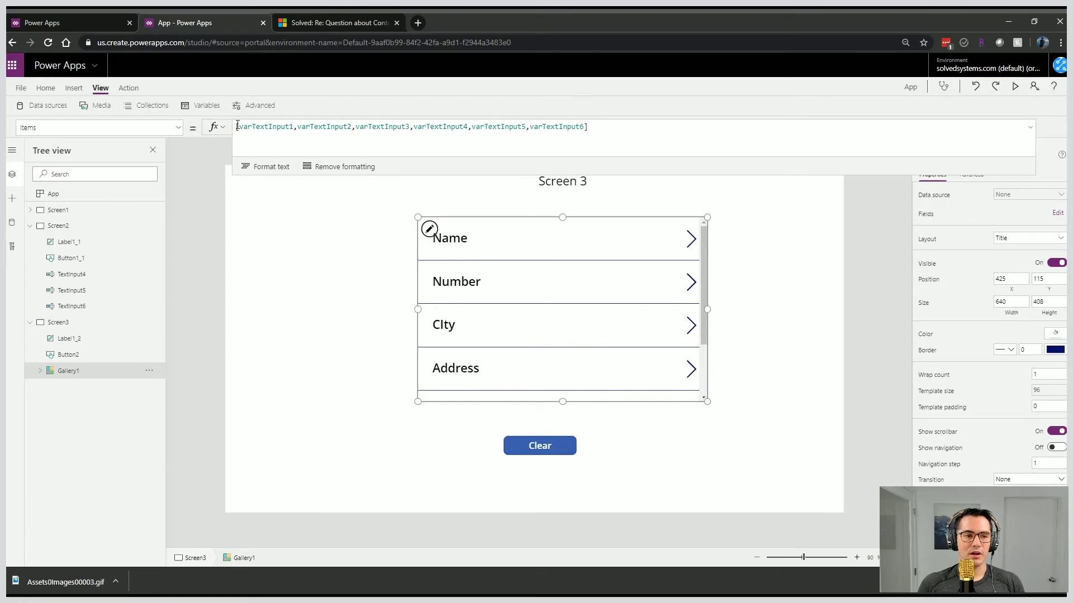
click(281, 130)
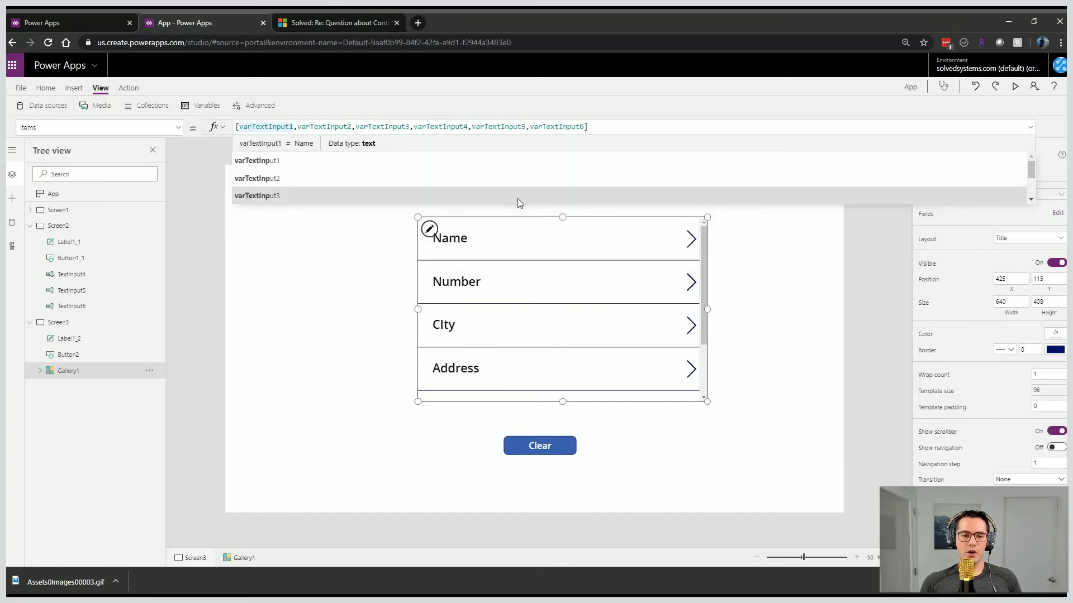
click(767, 339)
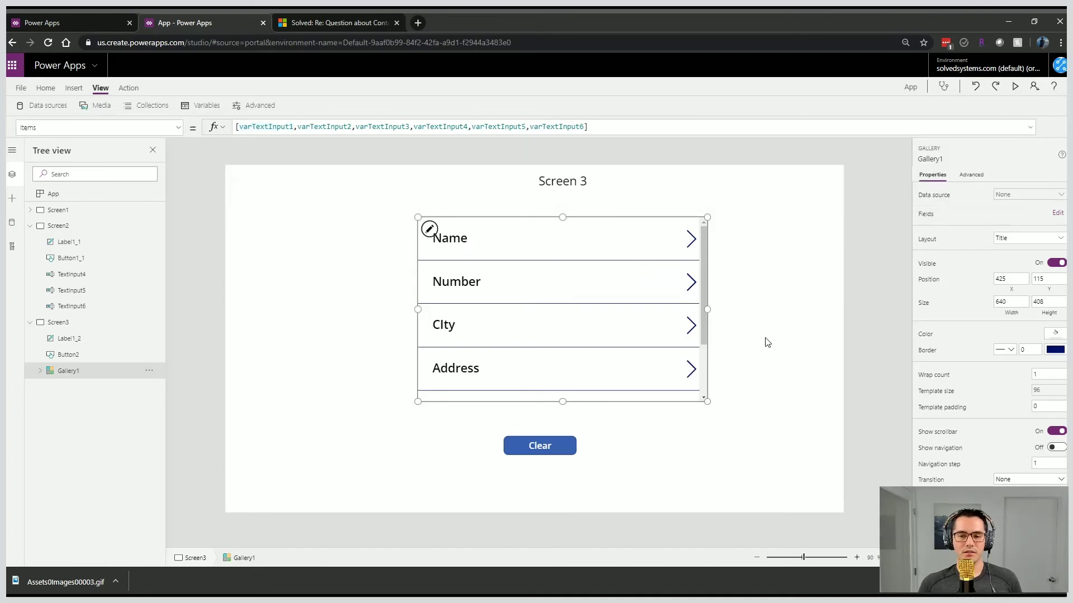
Select the Clear button on Screen 3 and enlarge the formula area to examine its full OnSelect formula
click(540, 446)
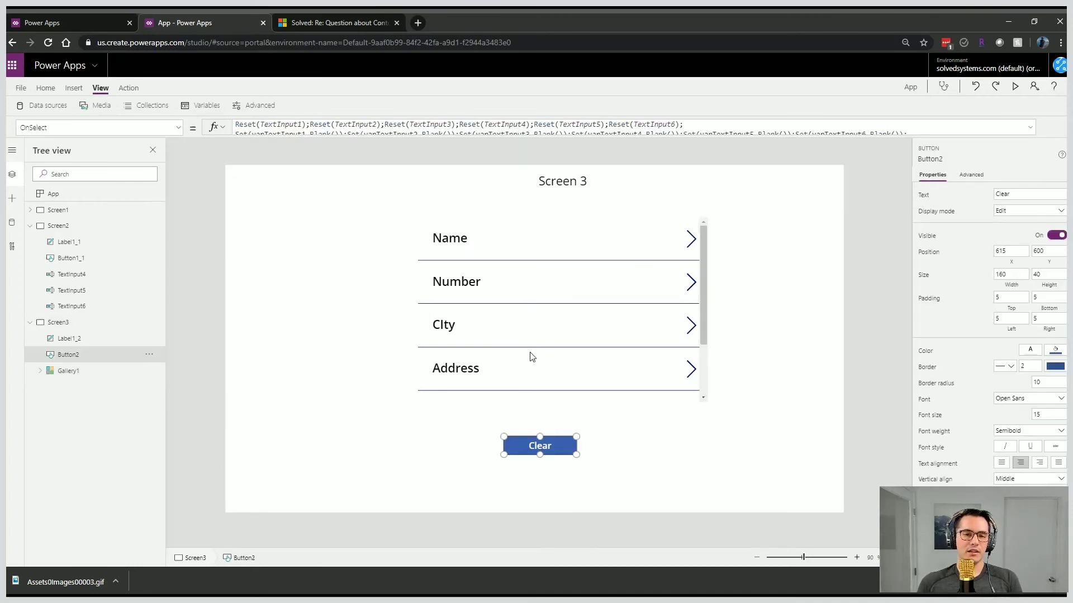
drag(425, 140, 434, 252)
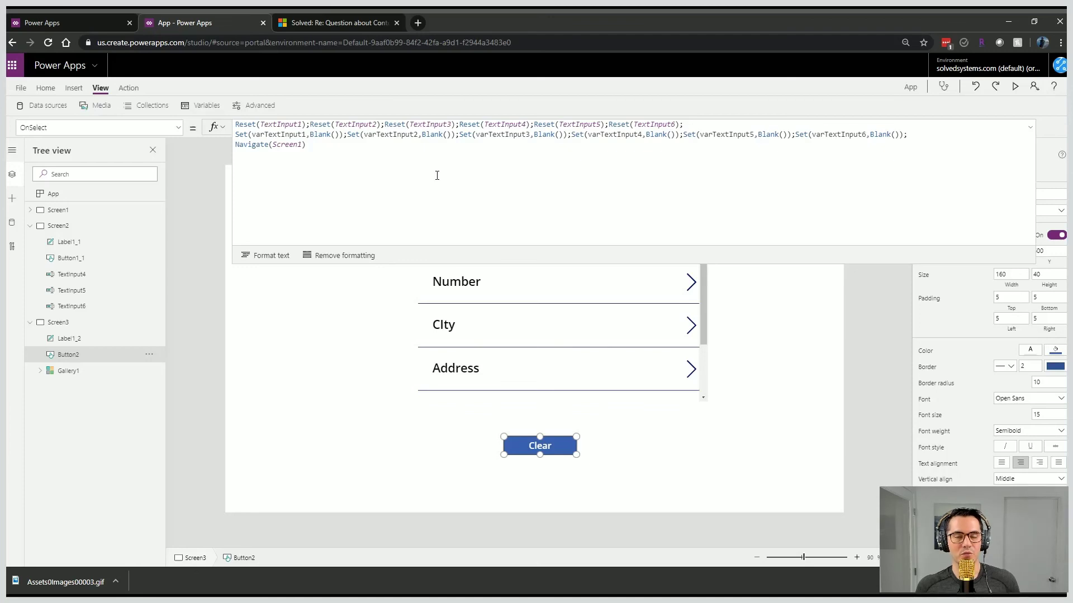
click(436, 175)
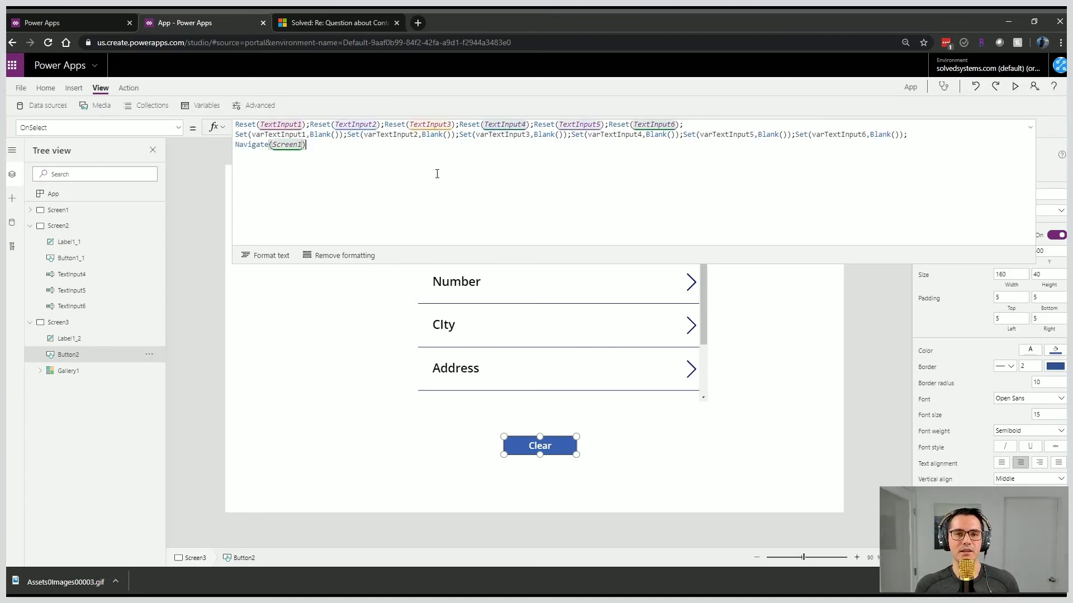